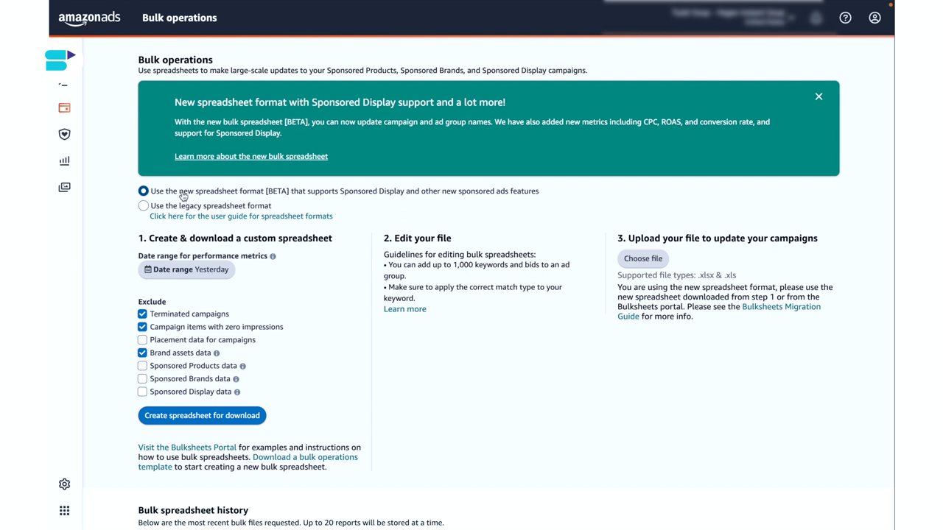
Step: Keep the new spreadsheet format and leave the performance date range unchanged
left_click(184, 210)
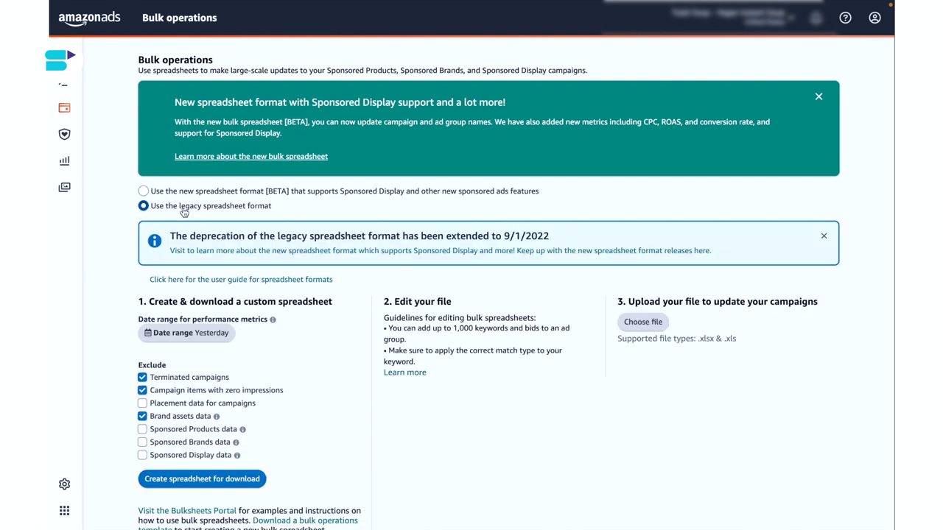
scroll(184, 212, "down", 1)
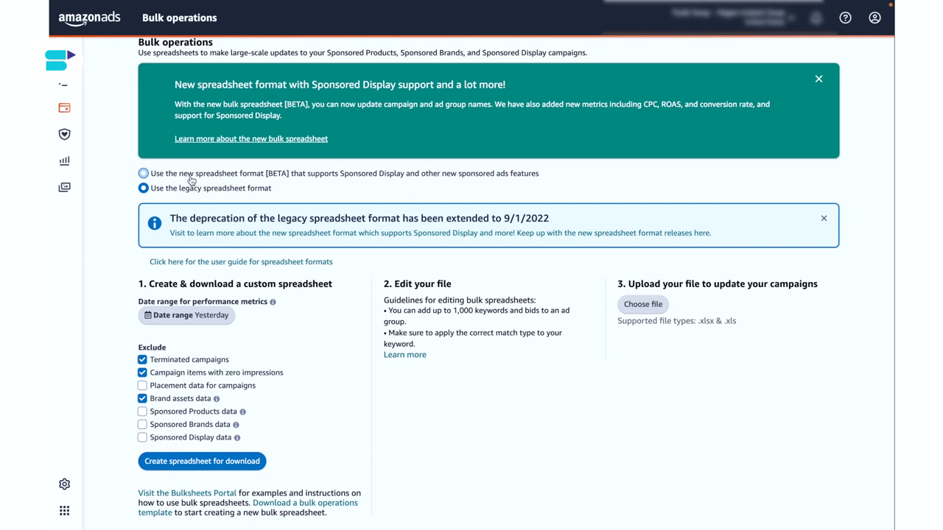
left_click(189, 177)
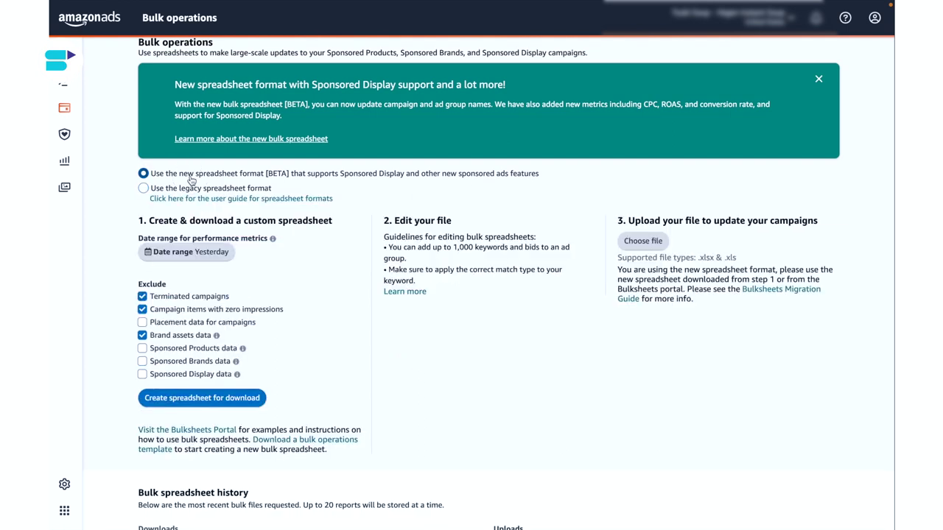
left_click(180, 254)
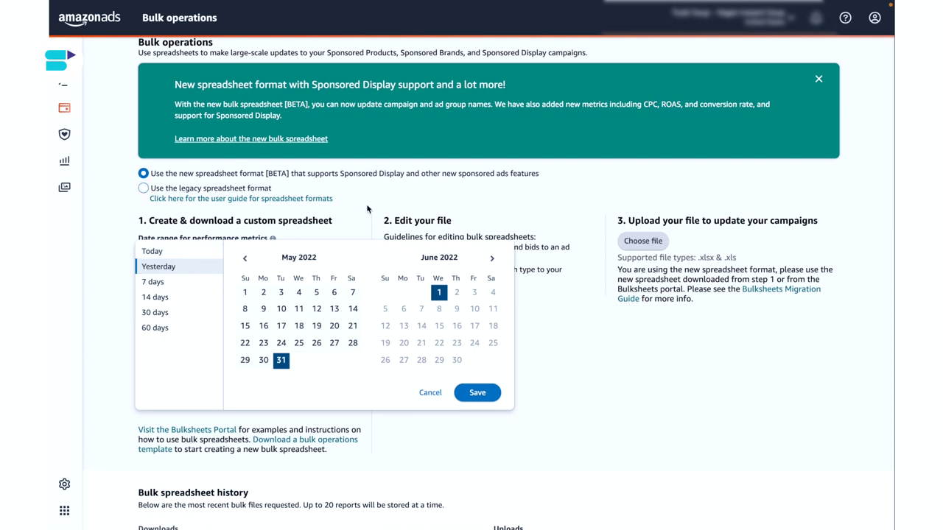
left_click(341, 230)
scroll(267, 274, "down", 1)
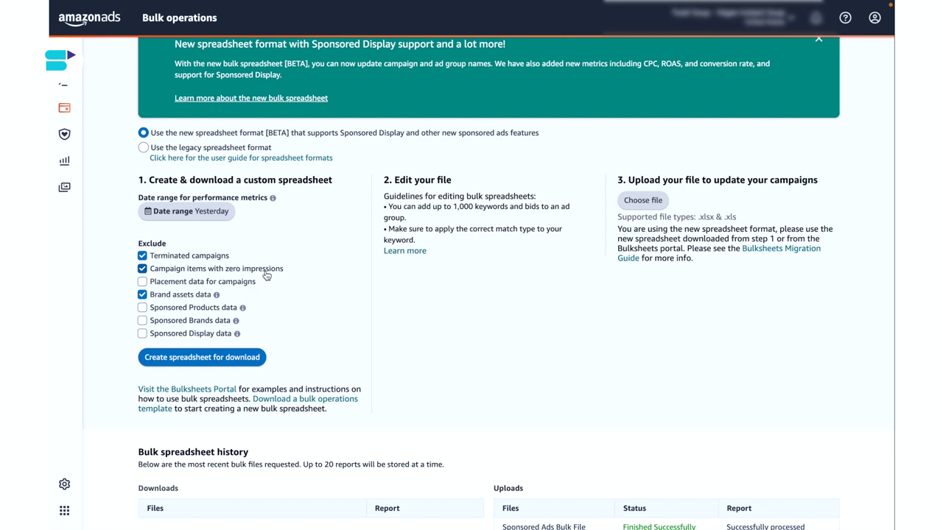
scroll(507, 287, "down", 2)
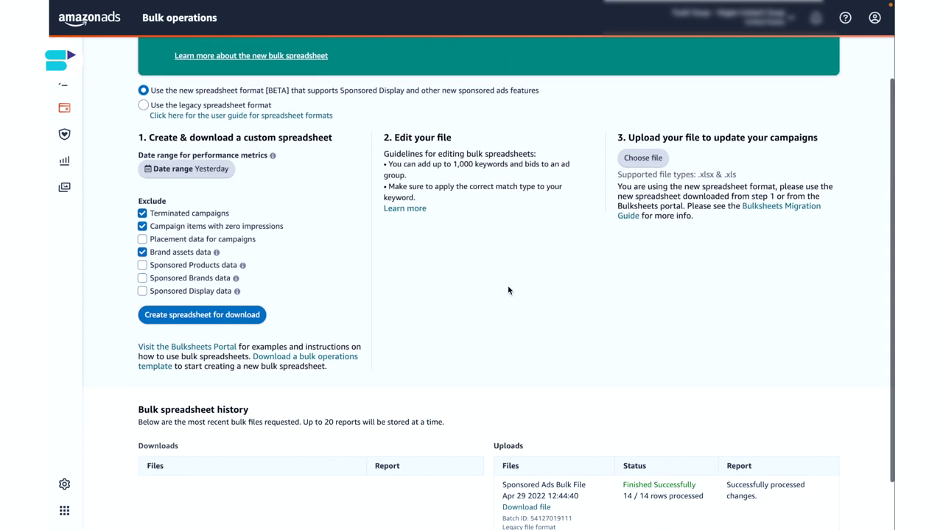
scroll(507, 287, "up", 3)
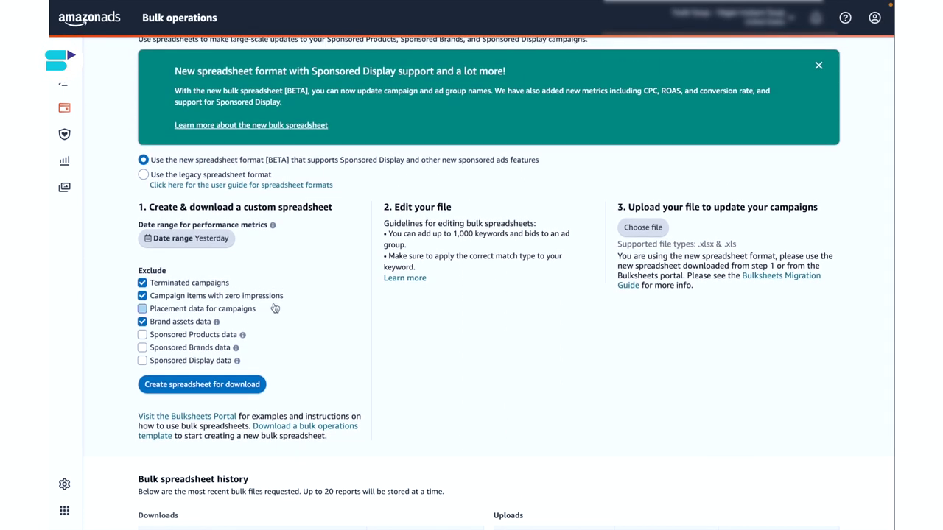
Step: Include zero-impression campaign items, create the spreadsheet, and download the bulk operations template
left_click(234, 297)
left_click(215, 386)
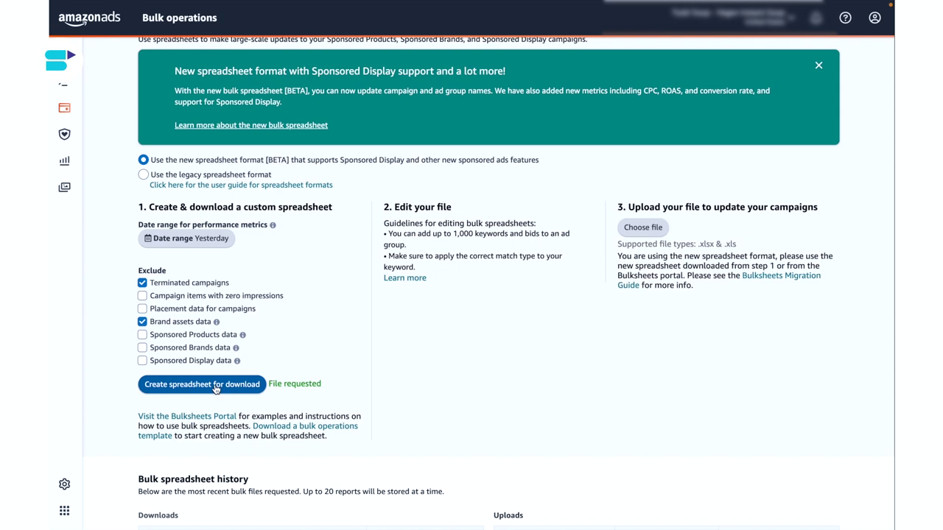
scroll(221, 387, "down", 1)
left_click(310, 375)
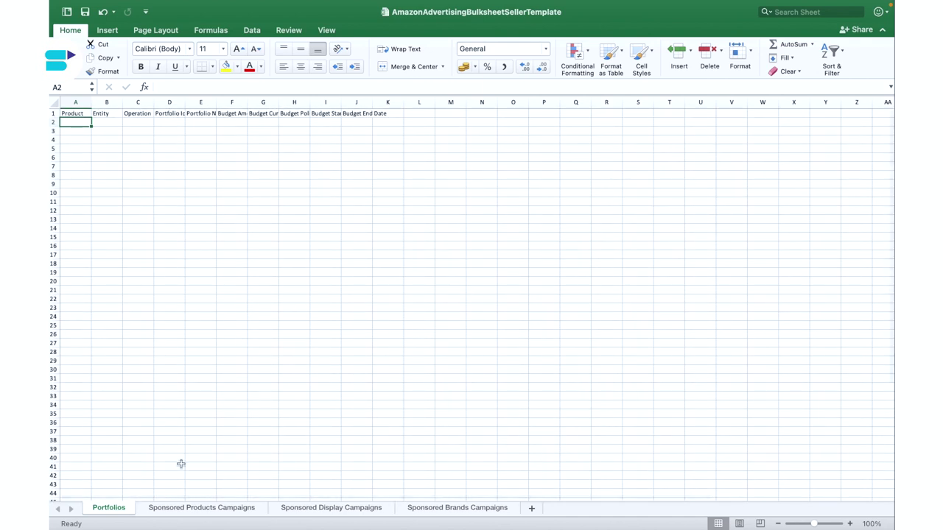
Step: Look through the Portfolios, Sponsored Products and Display sheets, settling on Sponsored Products Campaigns
left_click(108, 509)
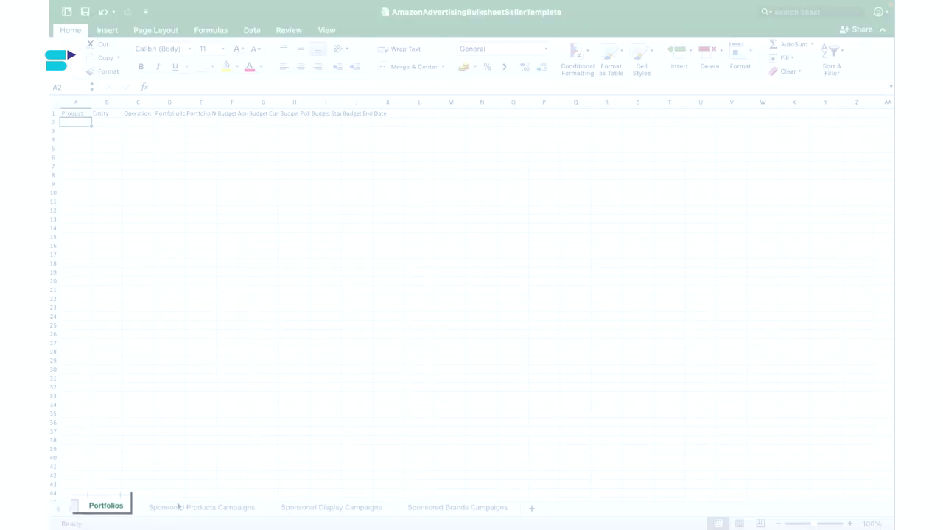
left_click(202, 509)
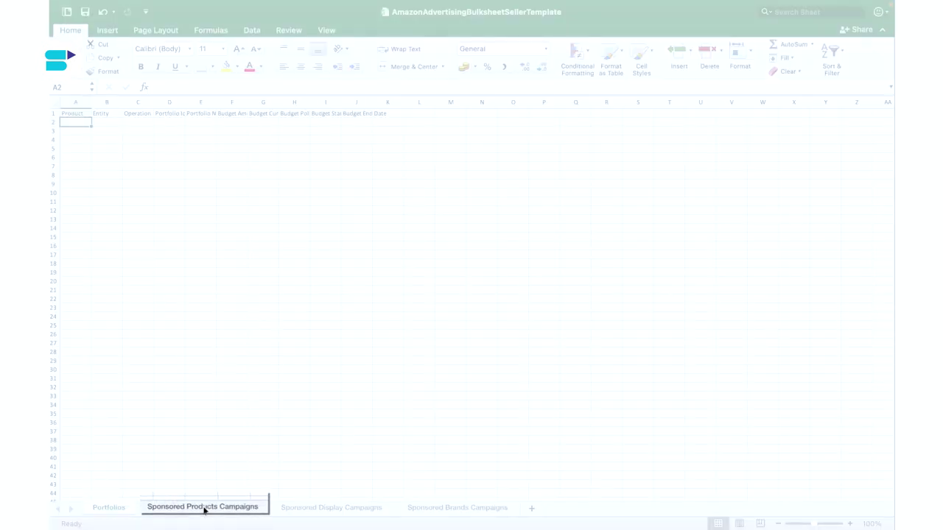
left_click(331, 508)
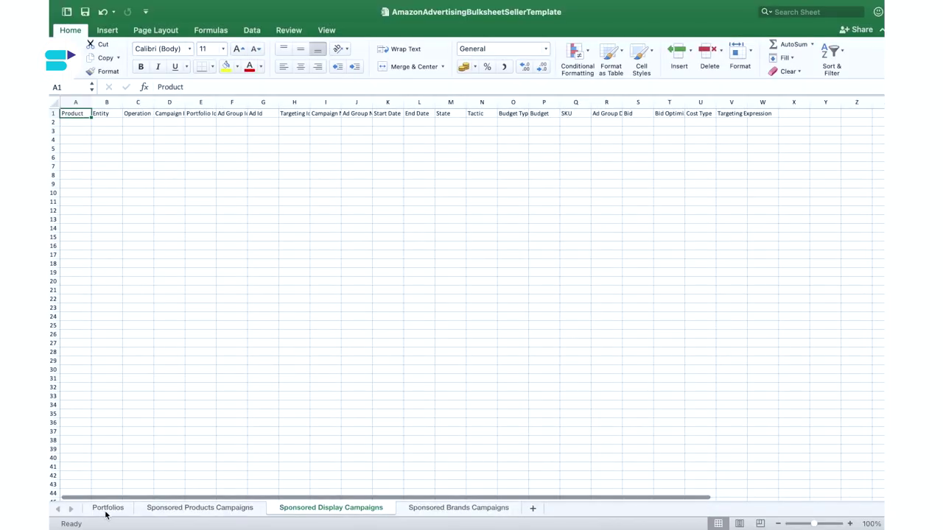
left_click(105, 511)
left_click(185, 511)
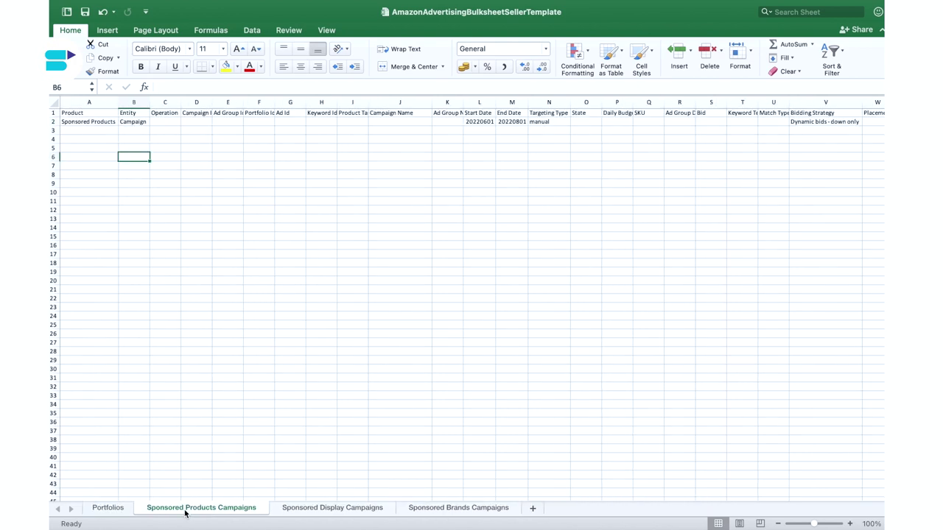
Step: Paste 'SellerApp Demo - Exact' into the Campaign Name cell J2
left_click(86, 123)
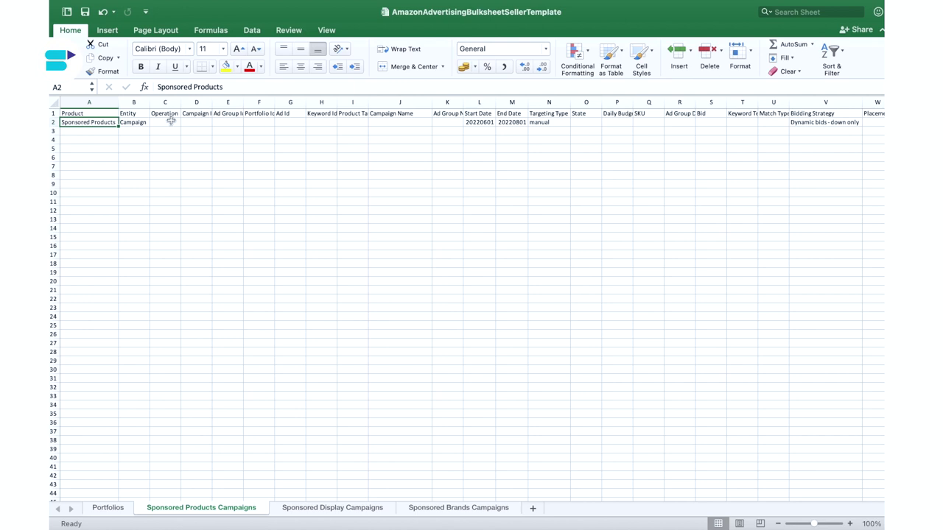
key("Tab")
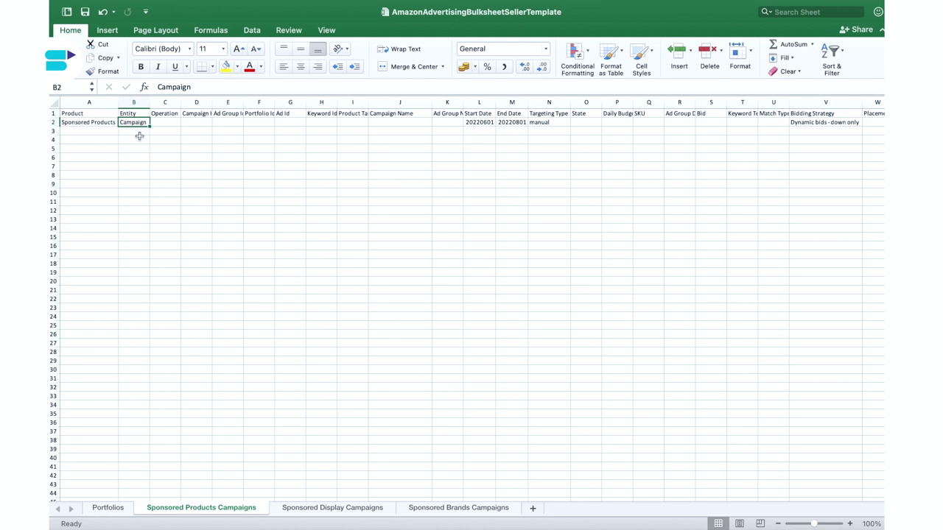
key("Tab")
key("Tab")
key("Tab")
key("Tab")
key("Tab")
key("Tab")
key("Tab")
key("Tab")
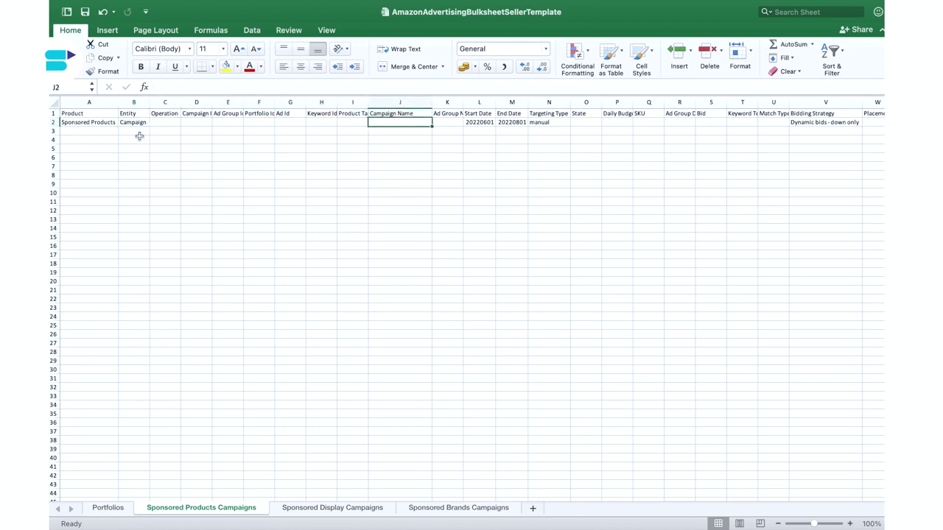
type("SellerApp Demo - Exact")
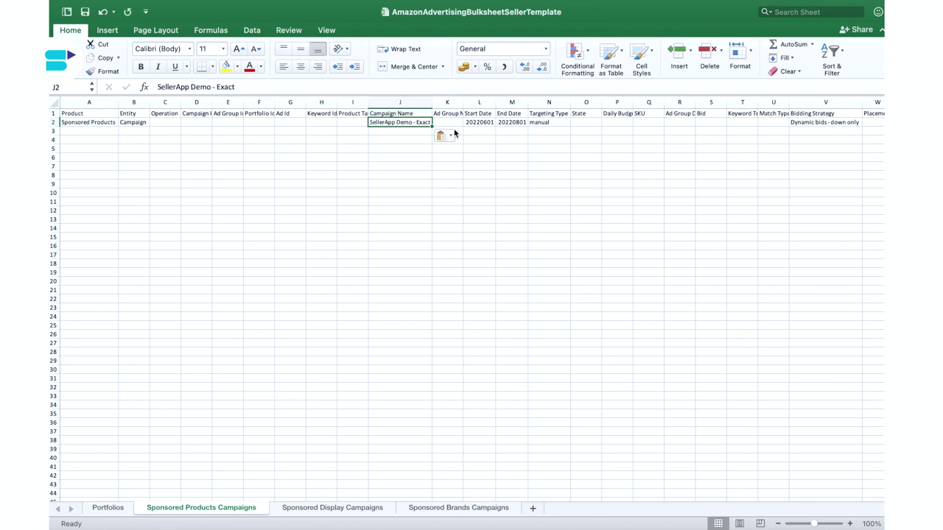
Step: Check row 2's Start Date, End Date and manual Targeting Type values
key("Tab")
key("Tab")
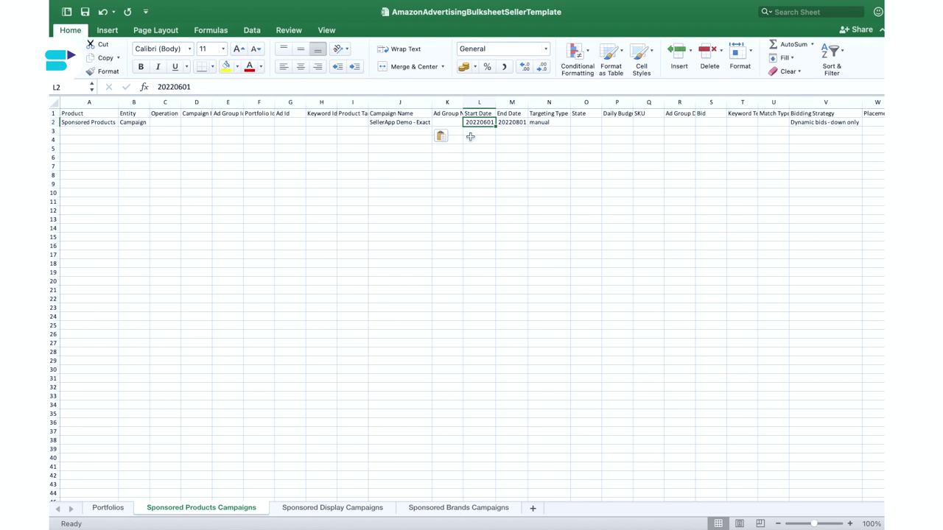
left_click(472, 137)
left_click(479, 123)
left_click(514, 123)
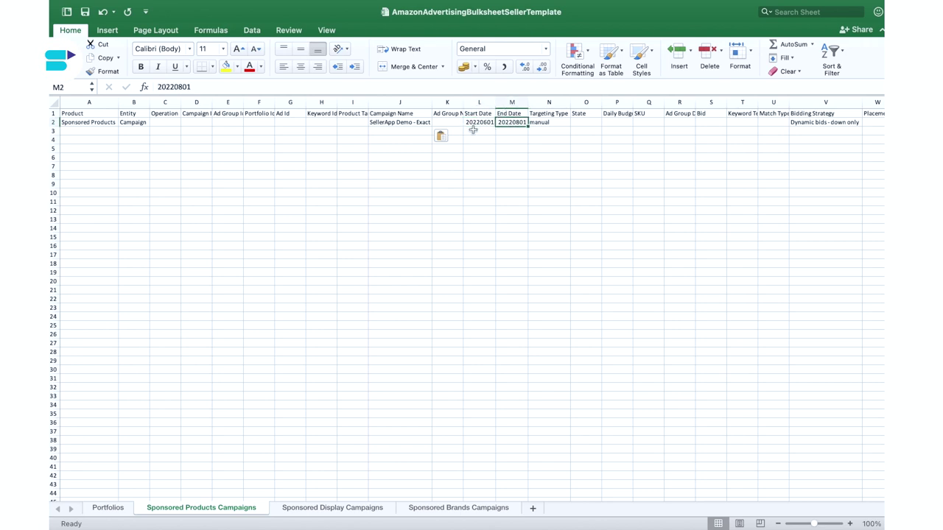
left_click(479, 123)
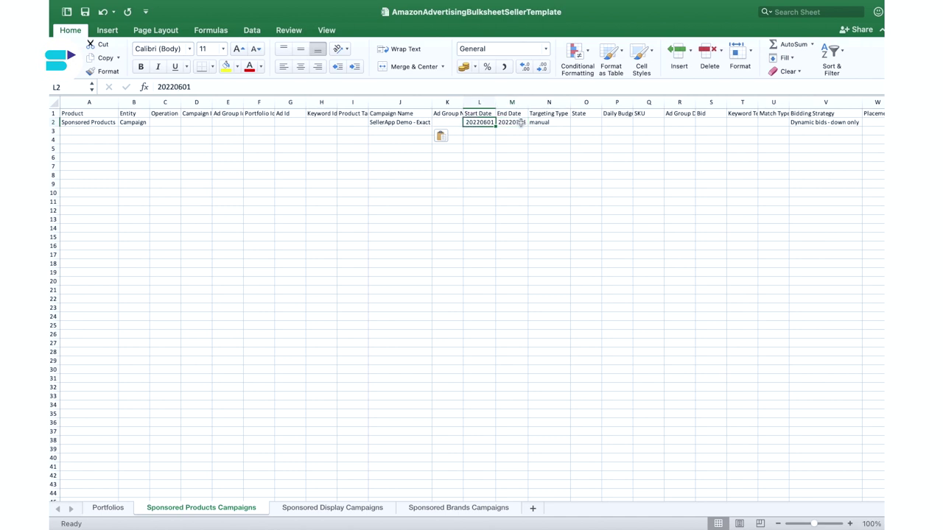
scroll(520, 122, "right", 2)
scroll(521, 122, "right", 1)
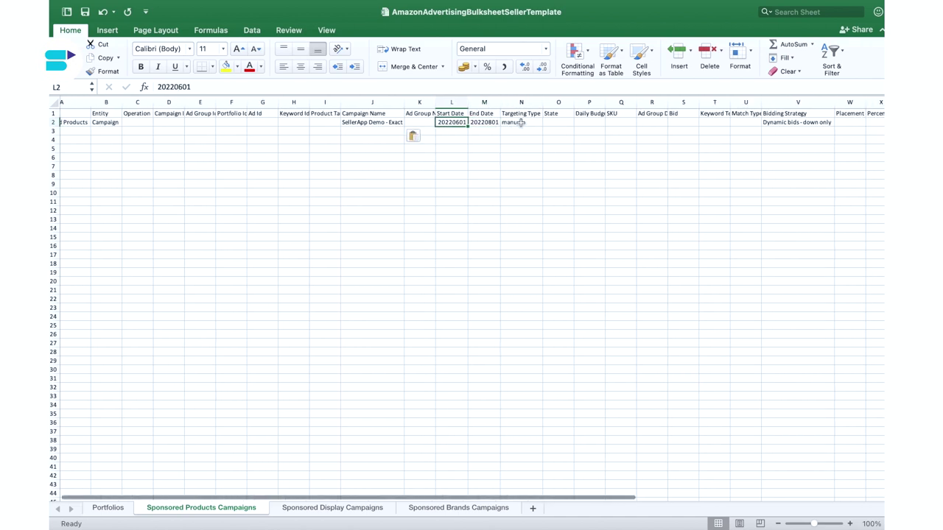
key("Right")
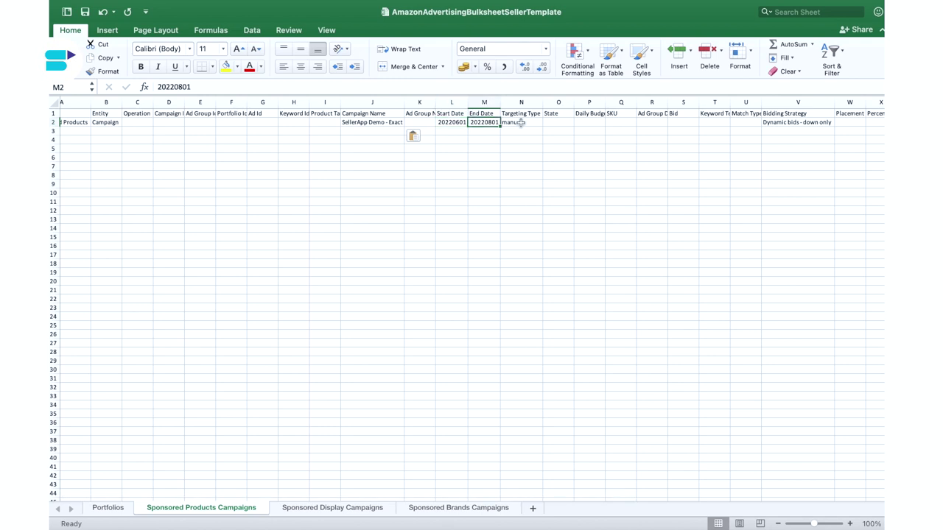
scroll(521, 122, "right", 5)
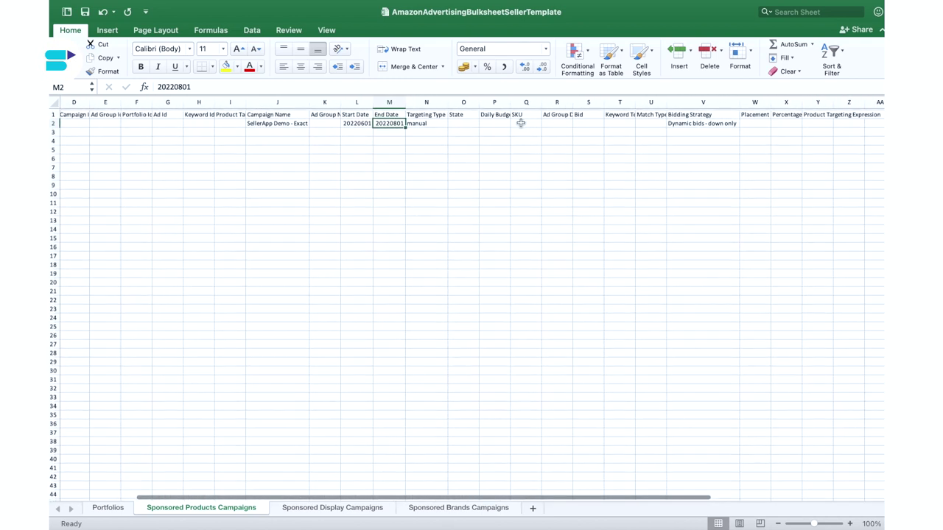
left_click(426, 123)
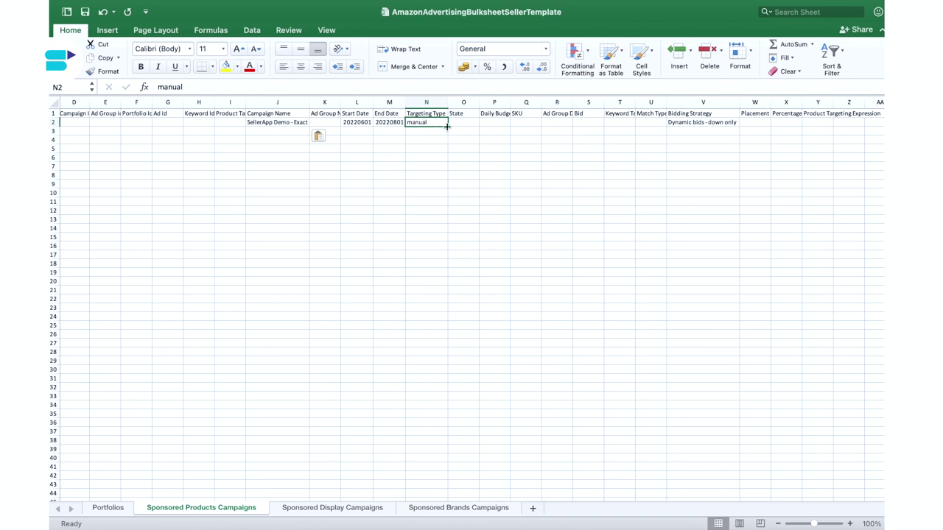
scroll(447, 127, "right", 2)
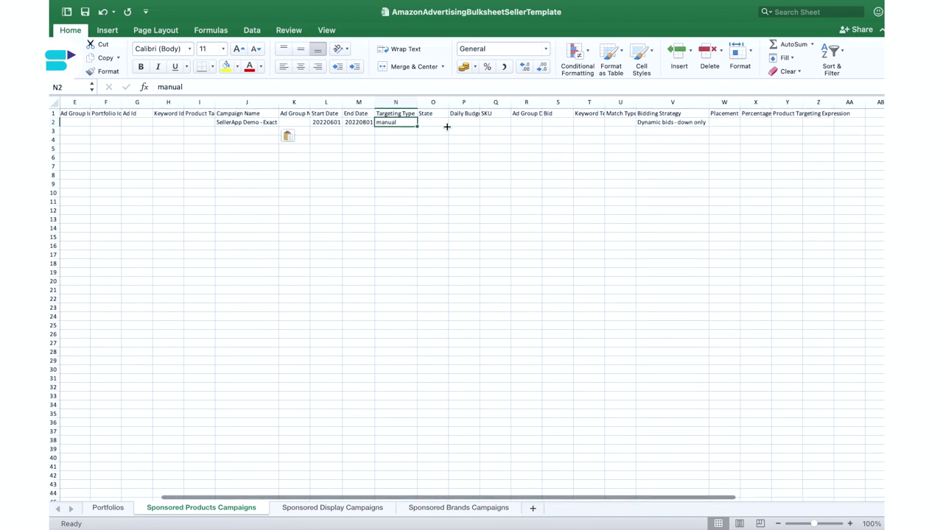
Step: Set the campaign's State to enabled and its Daily Budget to 10
left_click(447, 127)
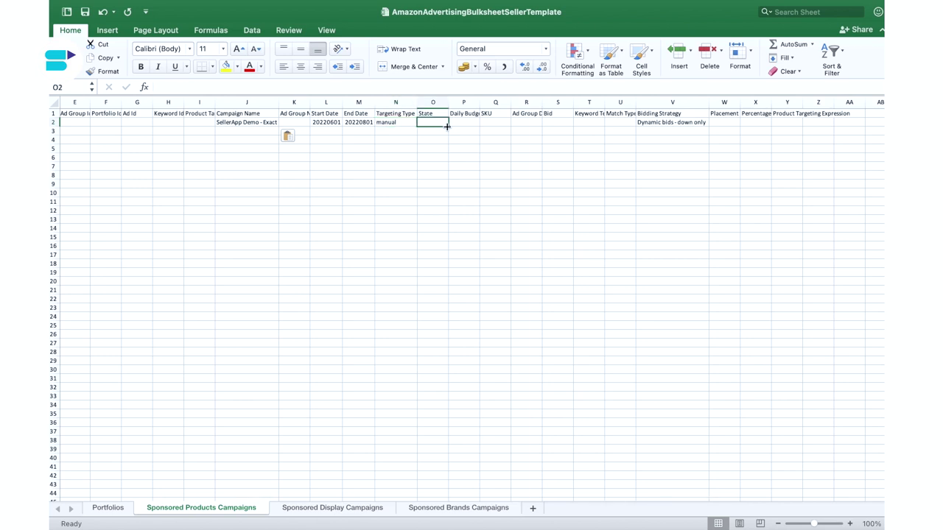
type("enabled")
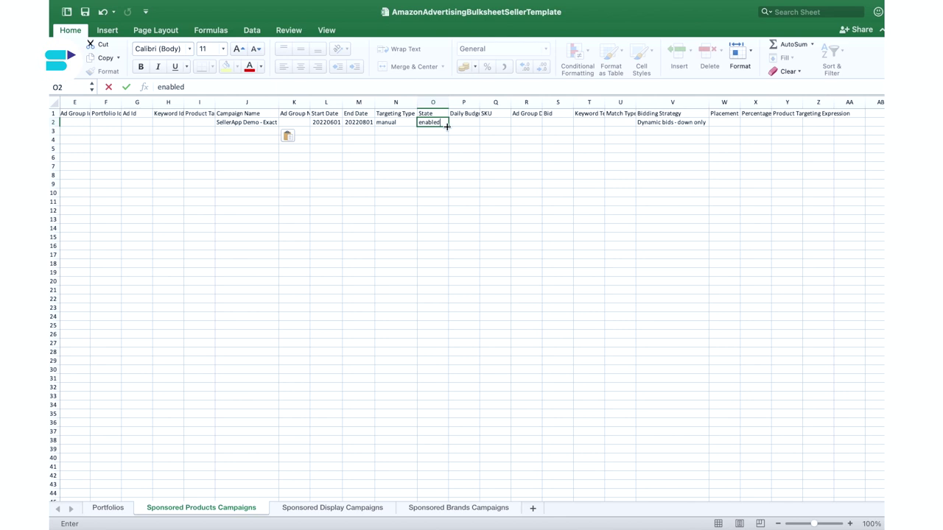
key("Tab")
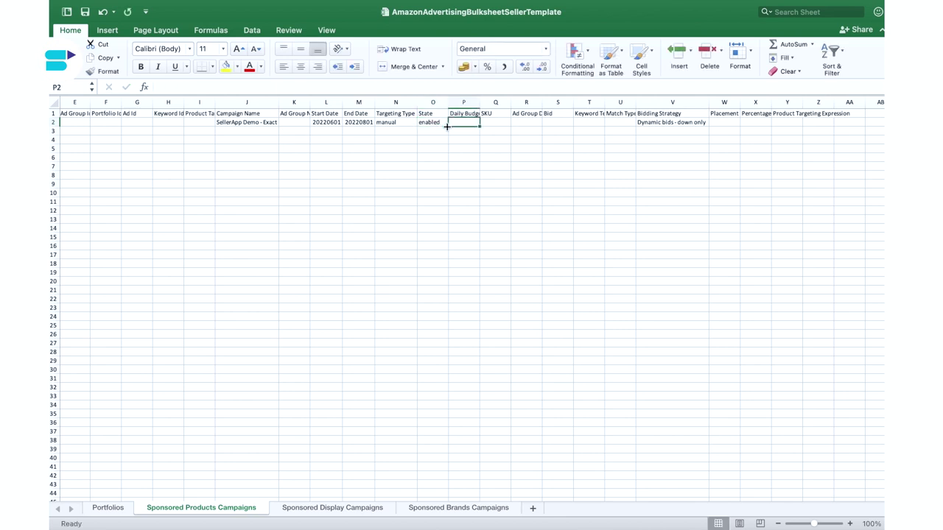
scroll(435, 147, "right", 1)
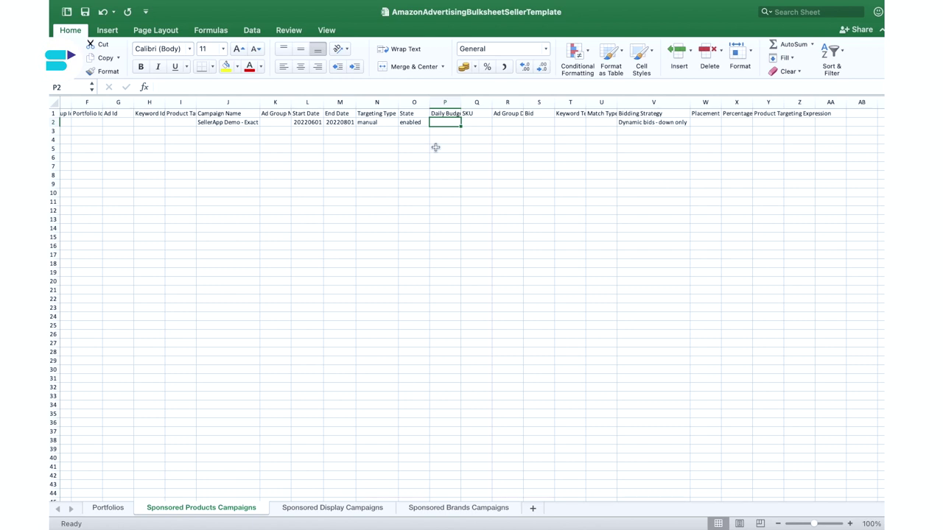
type("10")
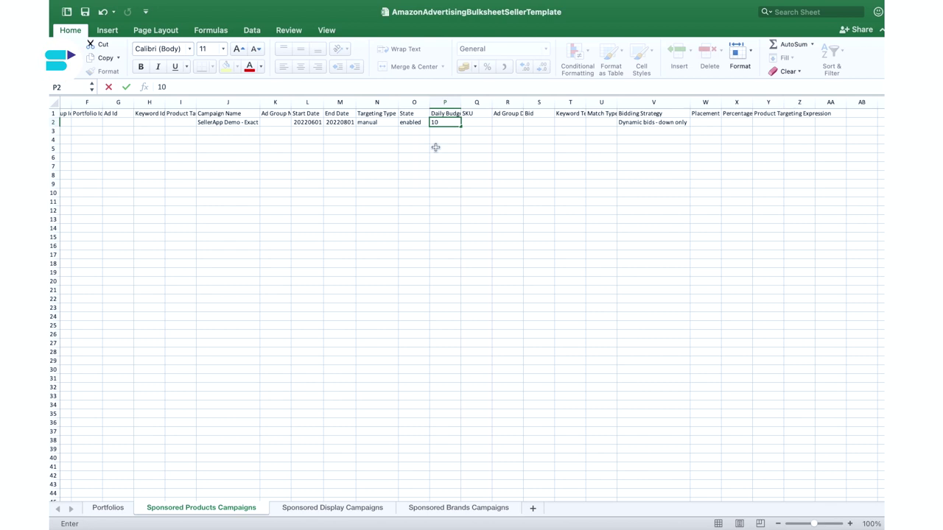
key("Tab")
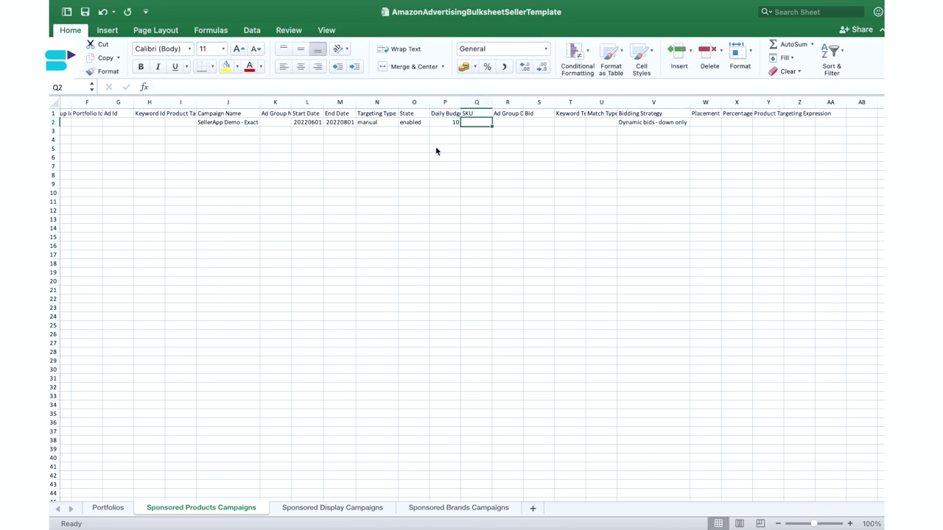
Step: Check the 'Dynamic bids - down only' bidding strategy and return to column A
key("Tab")
key("Tab")
key("Tab")
key("Tab")
key("Tab")
scroll(436, 150, "right", 3)
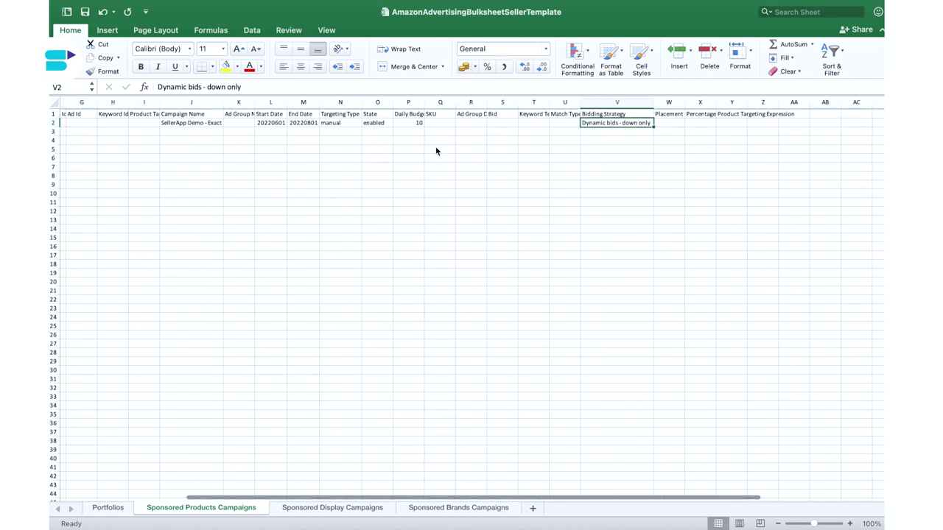
scroll(435, 150, "right", 5)
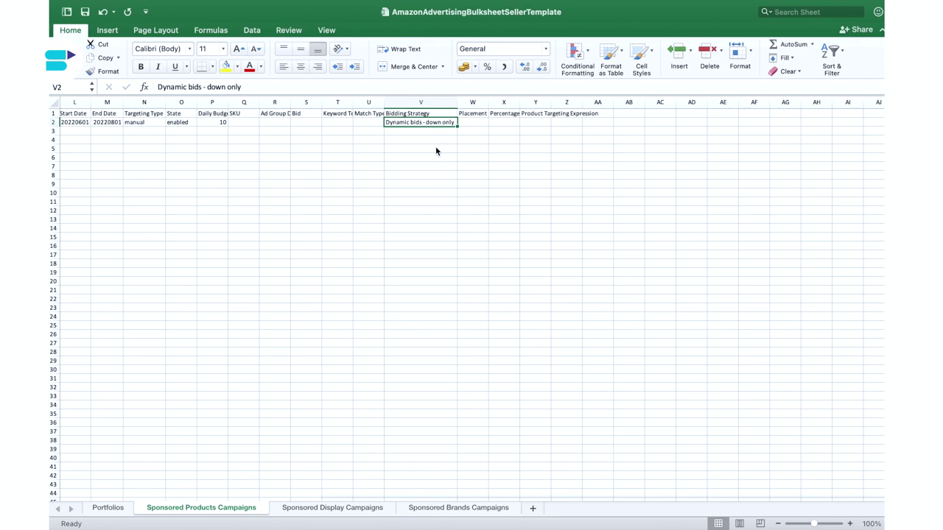
scroll(436, 150, "left", 10)
left_click(133, 133)
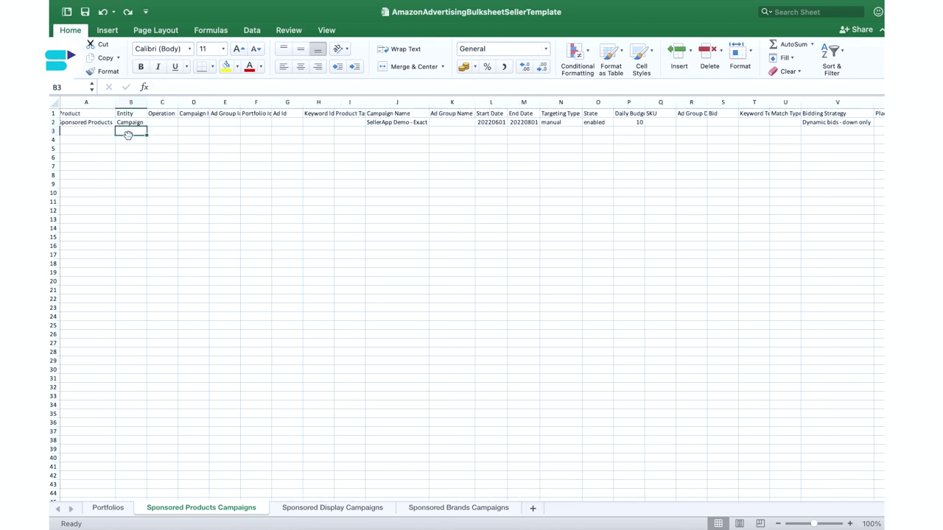
Step: Enter Ad group as row 3's entity and autocomplete the campaign name in J3
key("Left")
left_click(140, 135)
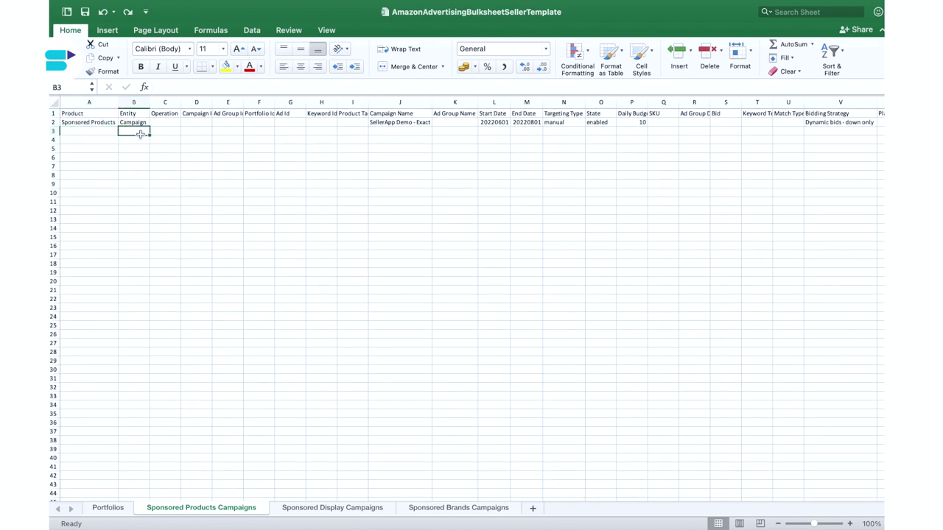
type("Ad group")
left_click(400, 134)
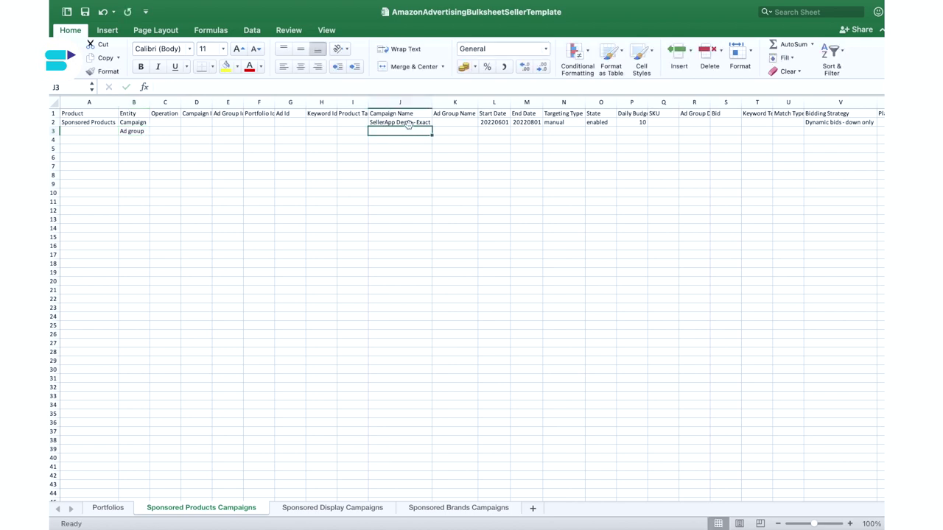
type("sellerApp Demo - Exact")
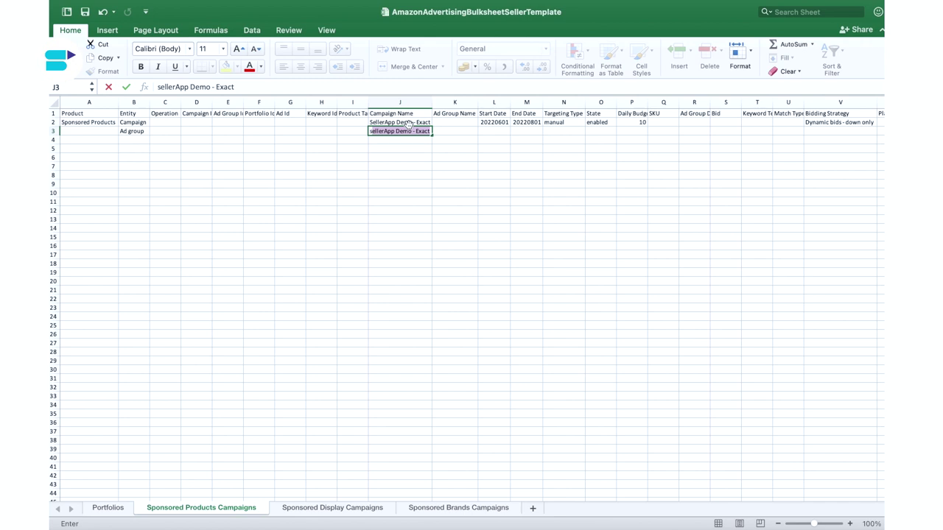
left_click(446, 131)
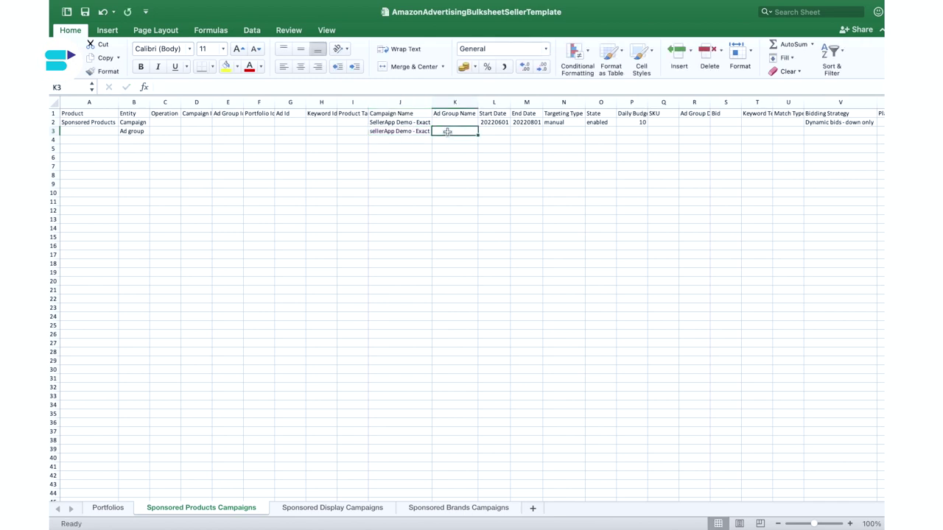
Step: Paste 'SellerApp Demo - Ad Group 1' into K3 and widen column K to fit it
double_click(447, 131)
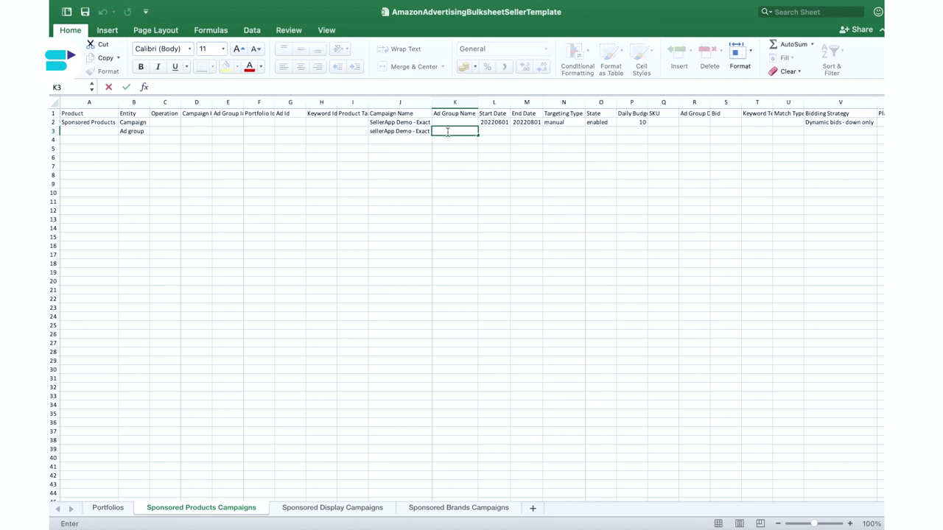
type("SellerApp Demo - Ad Group 1")
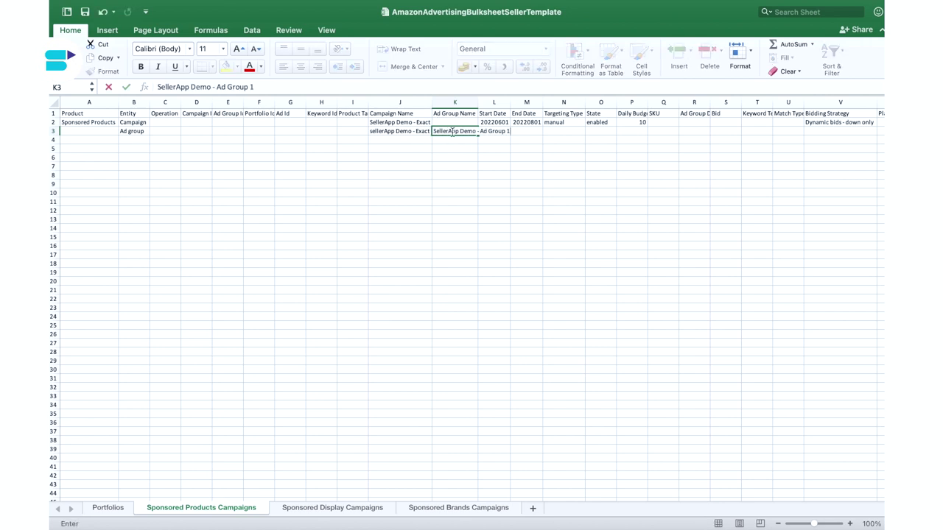
left_click(554, 130)
left_click_drag(478, 103, 514, 103)
left_click(491, 132)
scroll(487, 132, "right", 3)
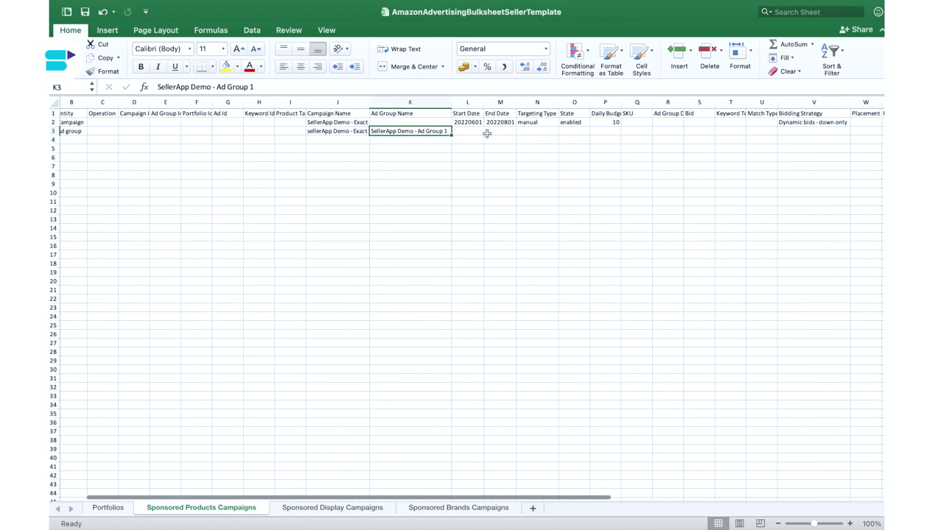
scroll(487, 133, "right", 1)
left_click(299, 140)
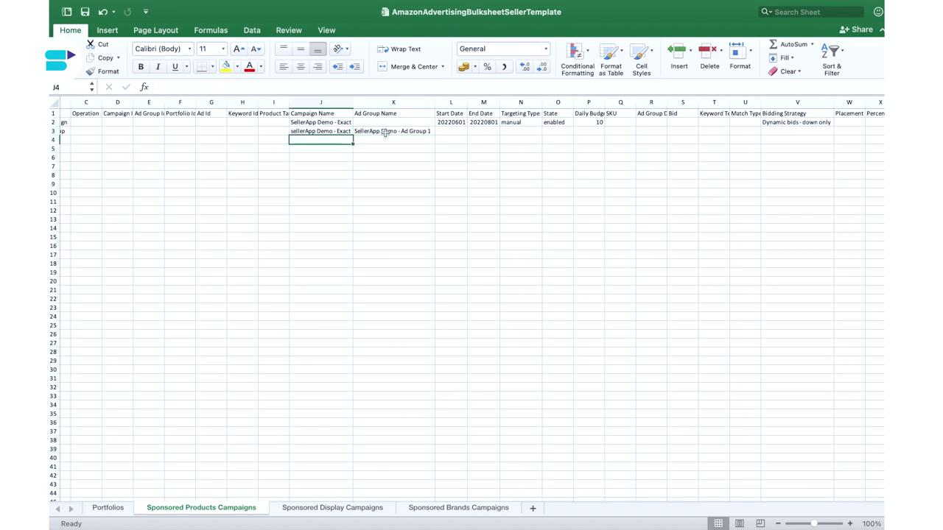
left_click(449, 131)
Step: Set the ad group's State to enabled, leaving Daily Budget empty
scroll(447, 132, "right", 1)
key("Right")
key("Right")
key("Right")
key("Right")
key("Left")
type("enabled")
double_click(571, 134)
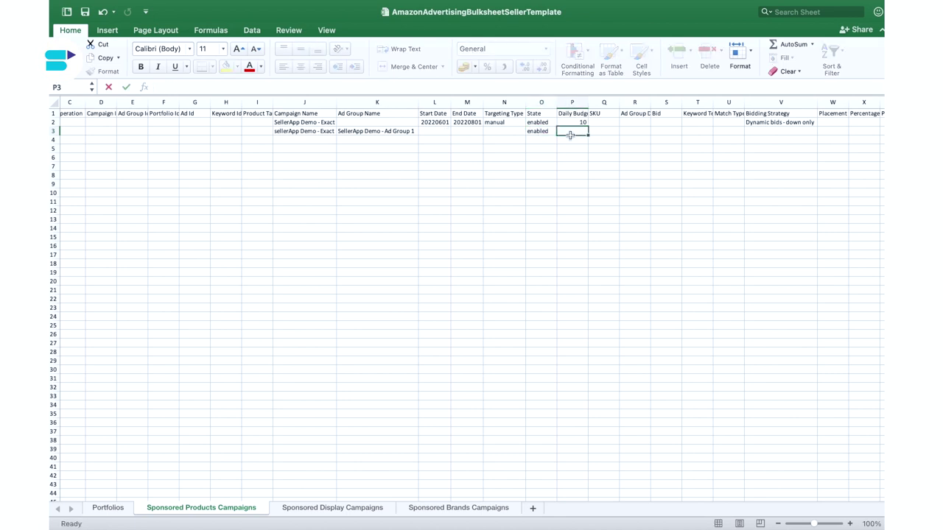
key("Escape")
Step: Fit column R to its header and enter an ad group default bid of 10
scroll(571, 135, "right", 1)
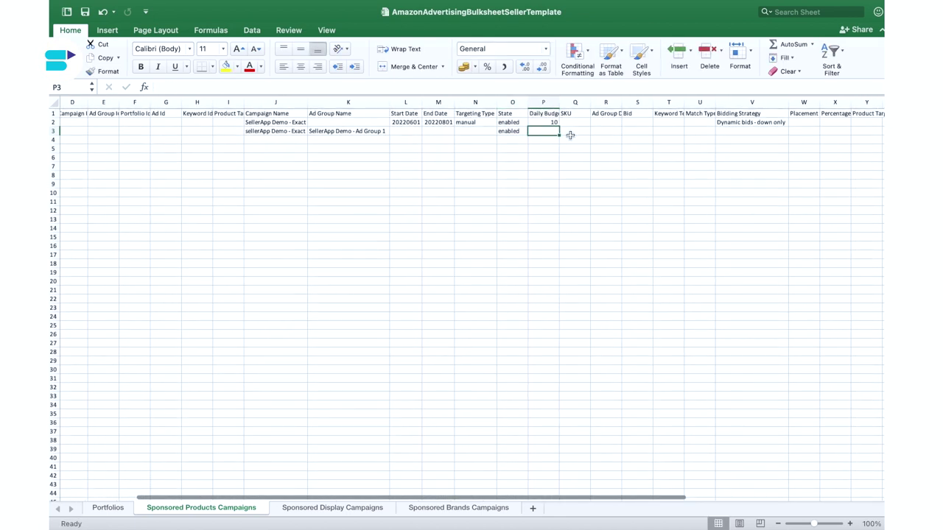
key("Right")
key("Right")
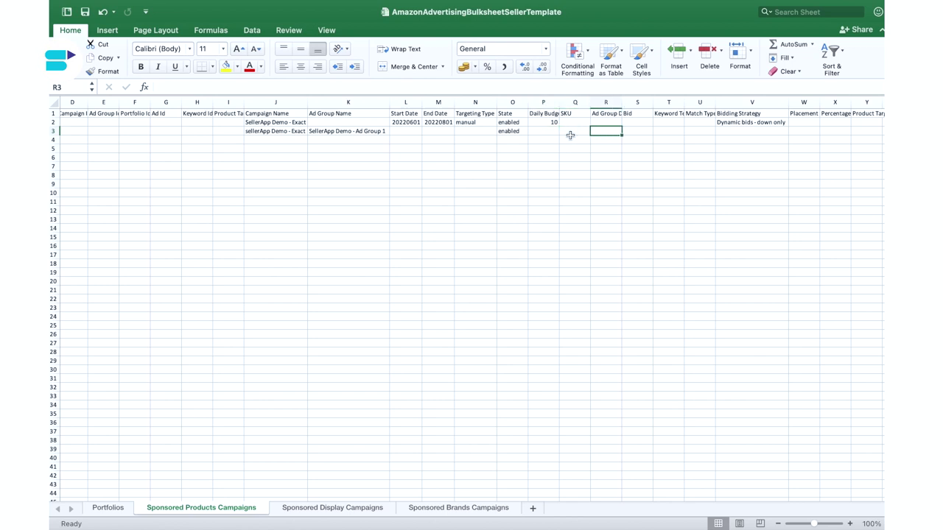
scroll(570, 135, "right", 2)
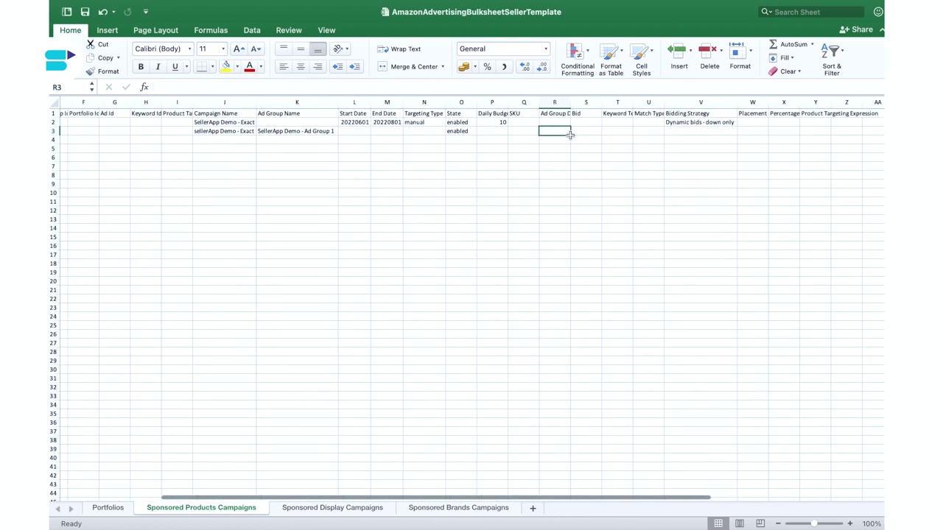
double_click(570, 102)
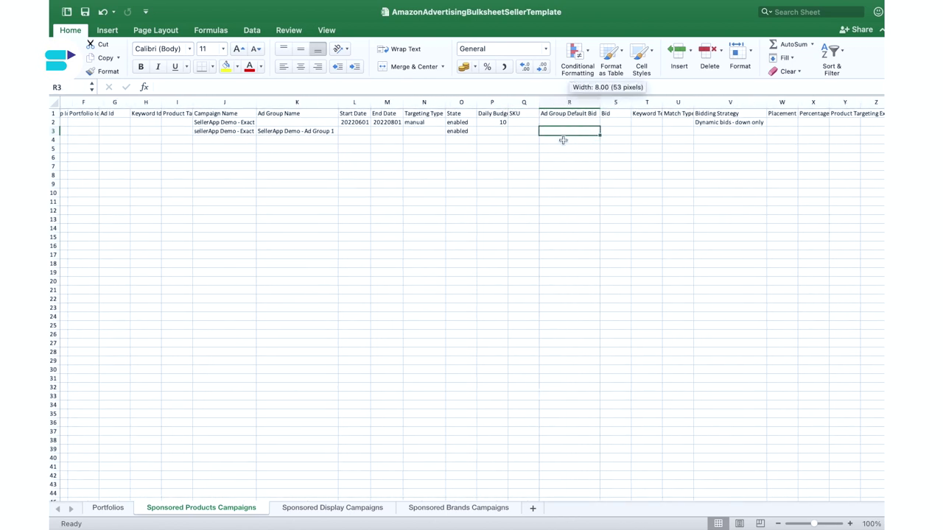
double_click(555, 131)
type("1")
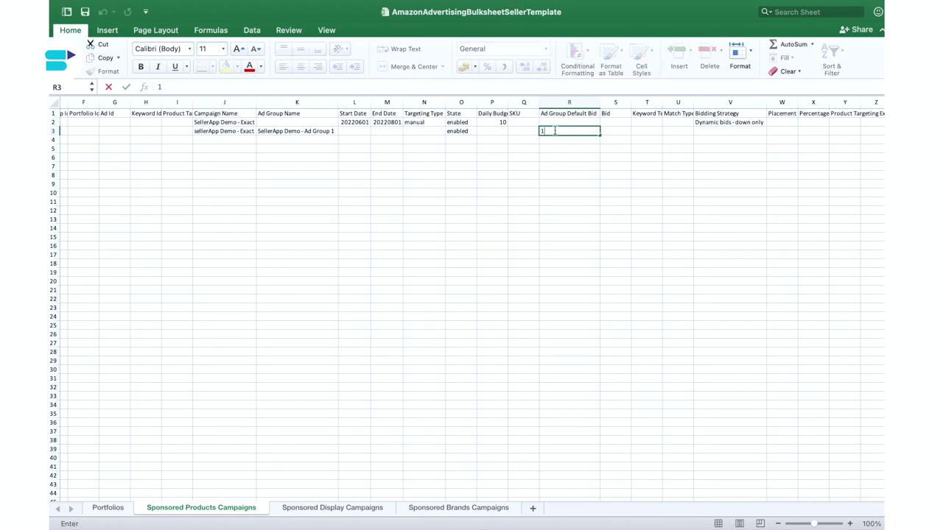
type("0")
scroll(554, 130, "left", 5)
left_click(147, 143)
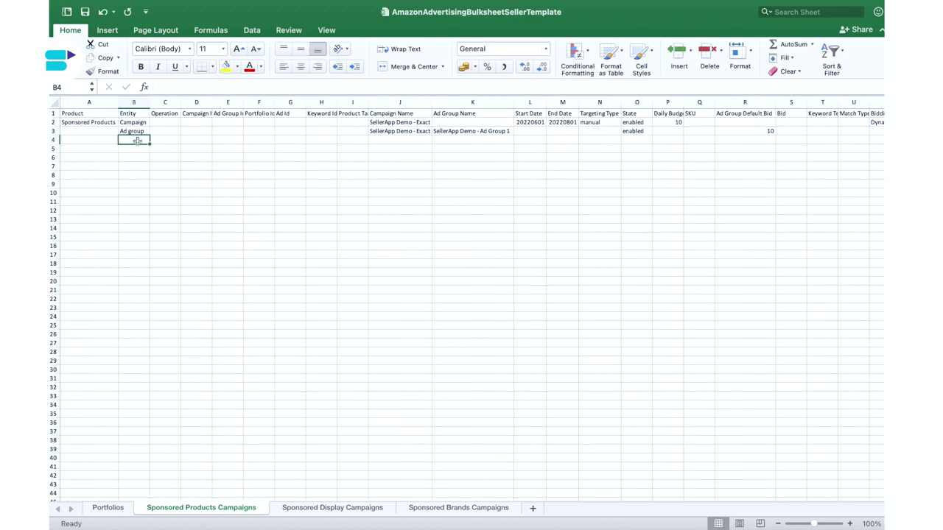
Step: Enter Product Ad as row 4's entity
double_click(136, 143)
type("Product A")
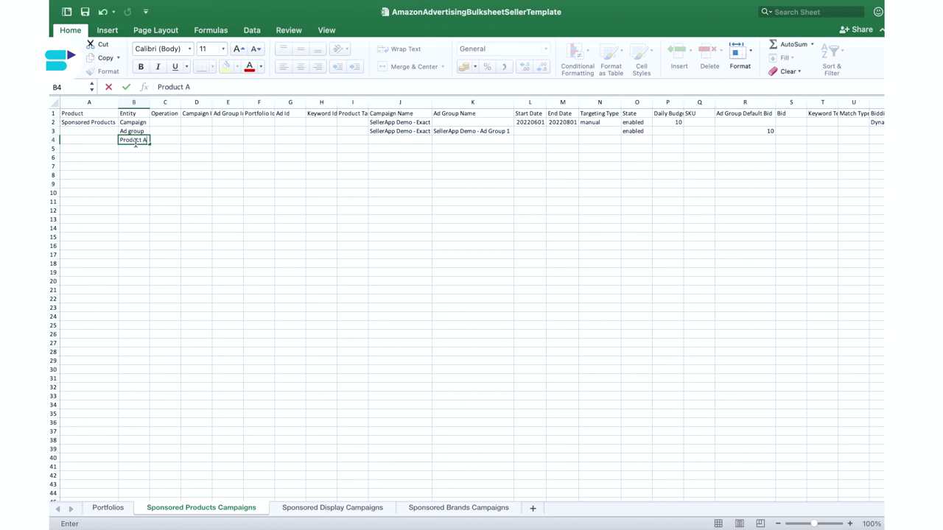
type("d")
left_click(158, 141)
left_click(167, 139)
left_click(166, 167)
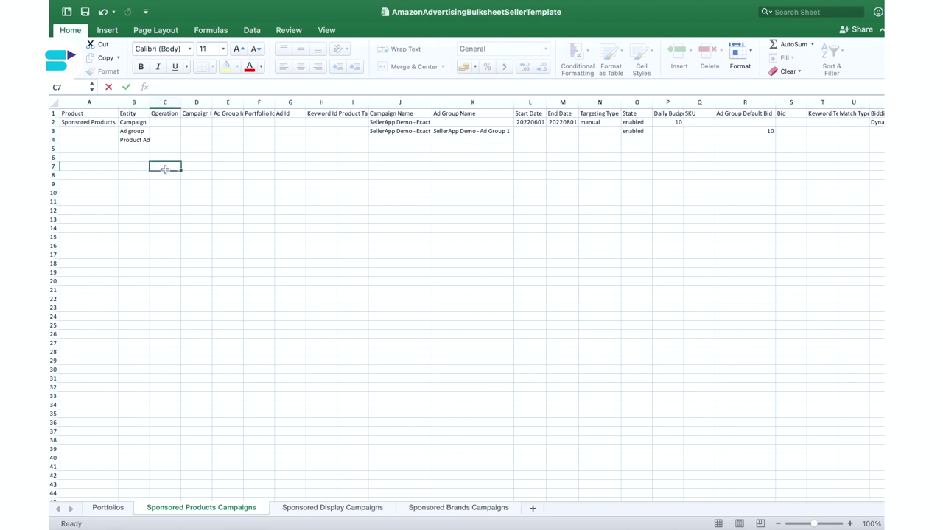
Step: Autocomplete the campaign and ad group names in J4 and K4
left_click(389, 141)
type("SellerApp Demo - Exact")
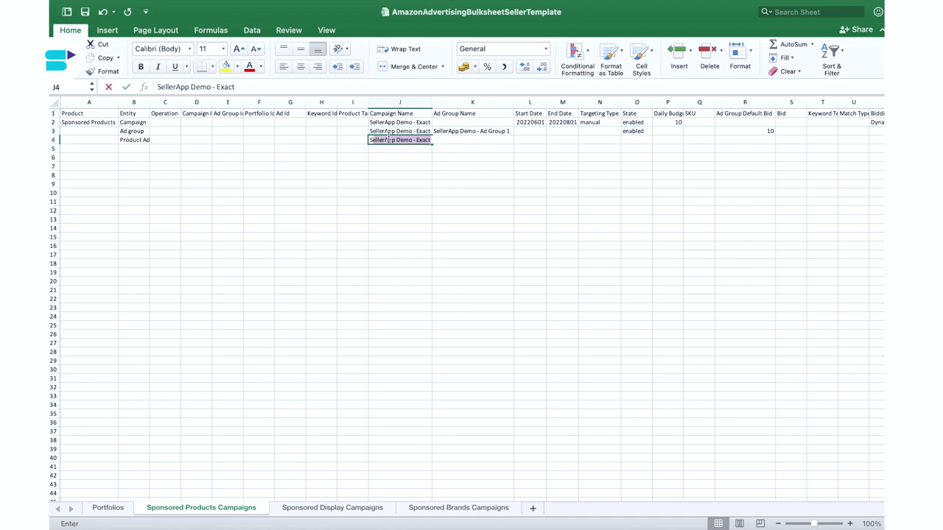
left_click(458, 141)
type("SellerApp Demo - Ad Group 1")
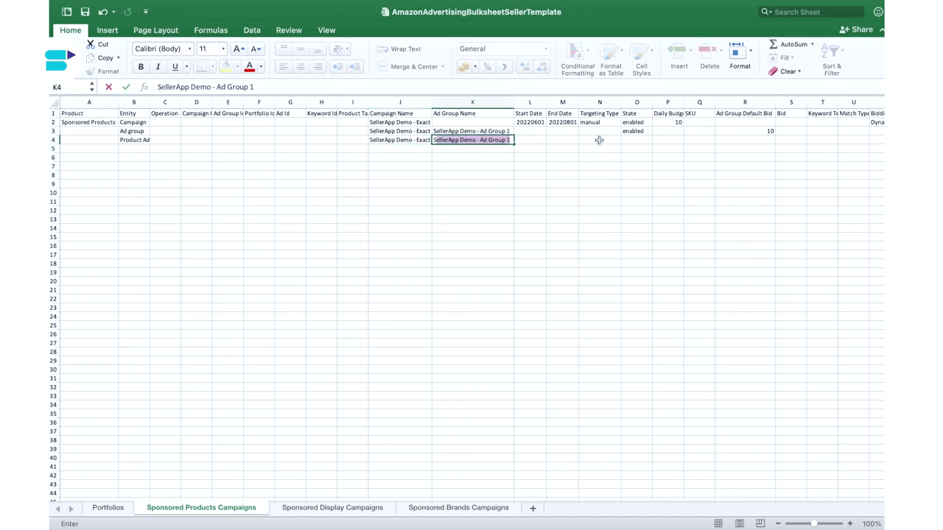
left_click(630, 141)
Step: Set the product ad's State to enabled
scroll(634, 142, "right", 1)
scroll(634, 143, "right", 3)
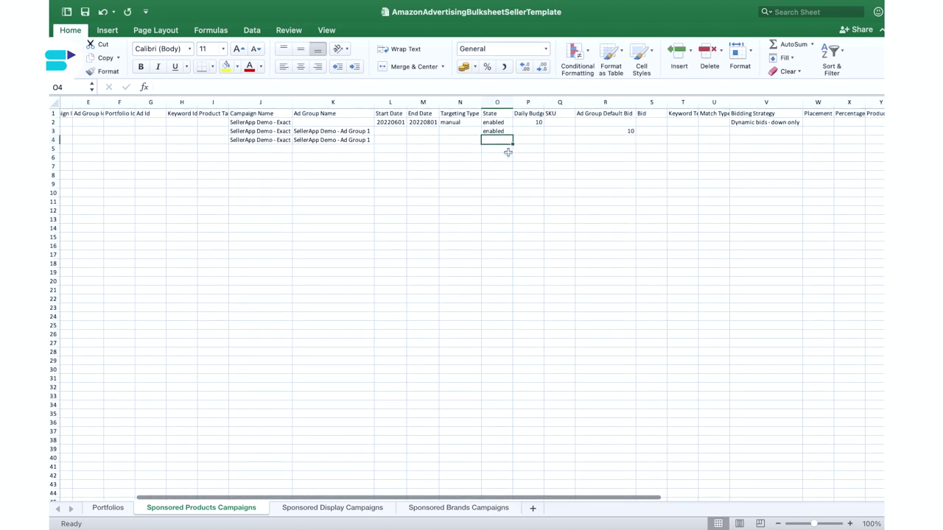
scroll(508, 152, "right", 1)
type("e")
key("Tab")
scroll(508, 142, "right", 2)
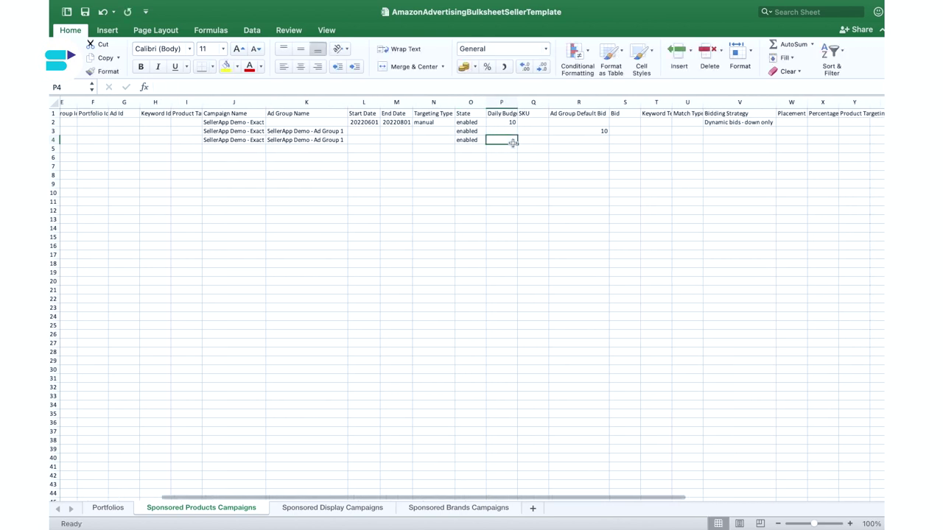
scroll(513, 143, "right", 2)
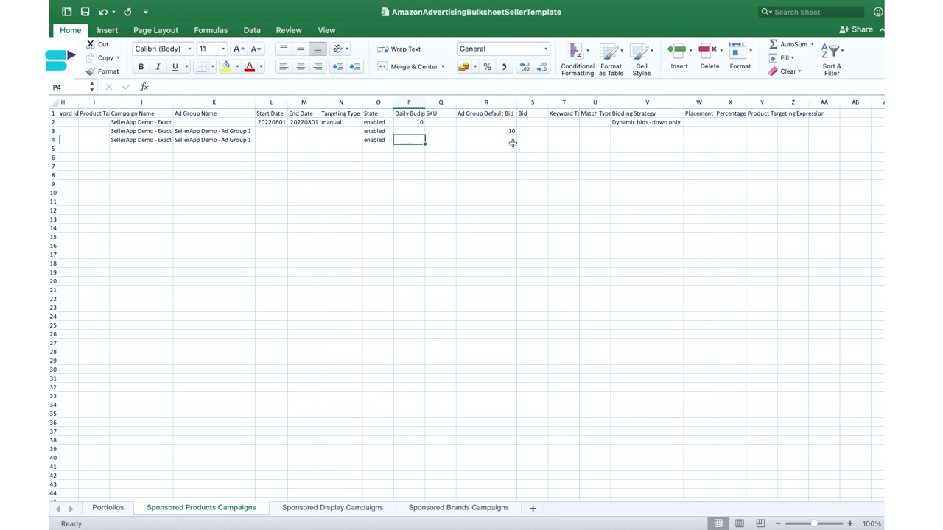
Step: Enter ASIN as the product ad's SKU in Q4
key("Tab")
double_click(440, 140)
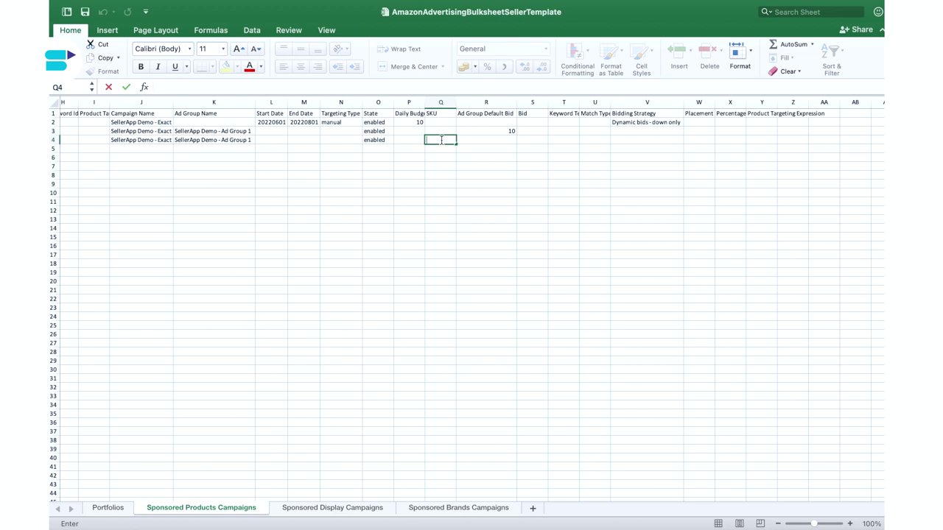
type("ASIN")
left_click(471, 140)
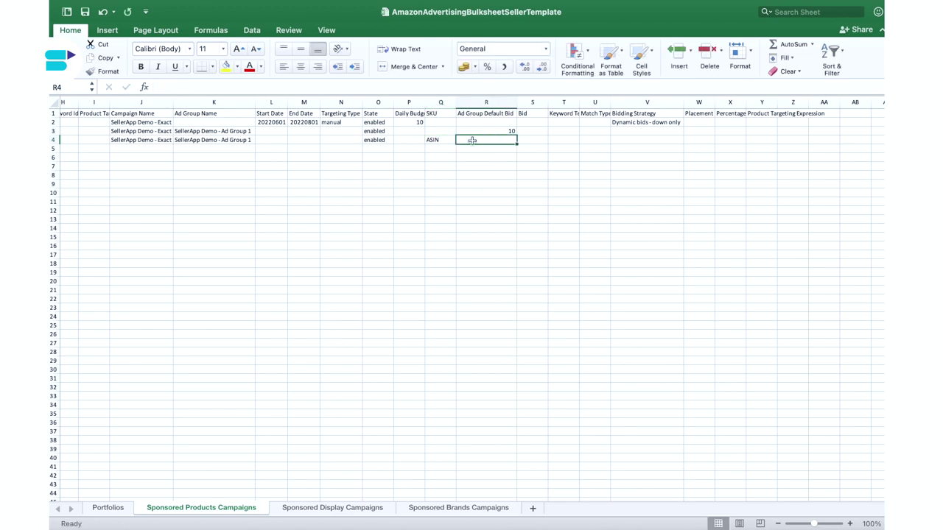
scroll(471, 141, "right", 2)
key("Right")
key("Right")
scroll(472, 141, "right", 1)
scroll(472, 140, "right", 3)
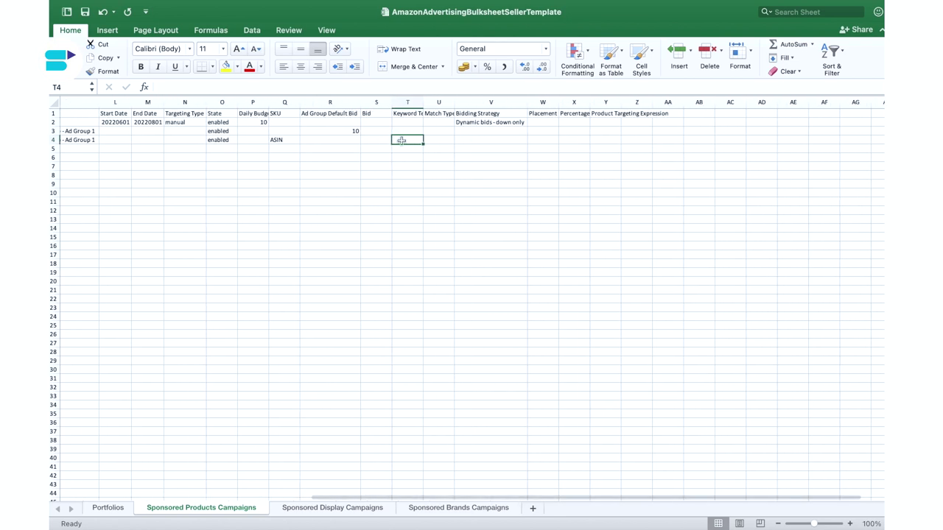
scroll(401, 140, "left", 10)
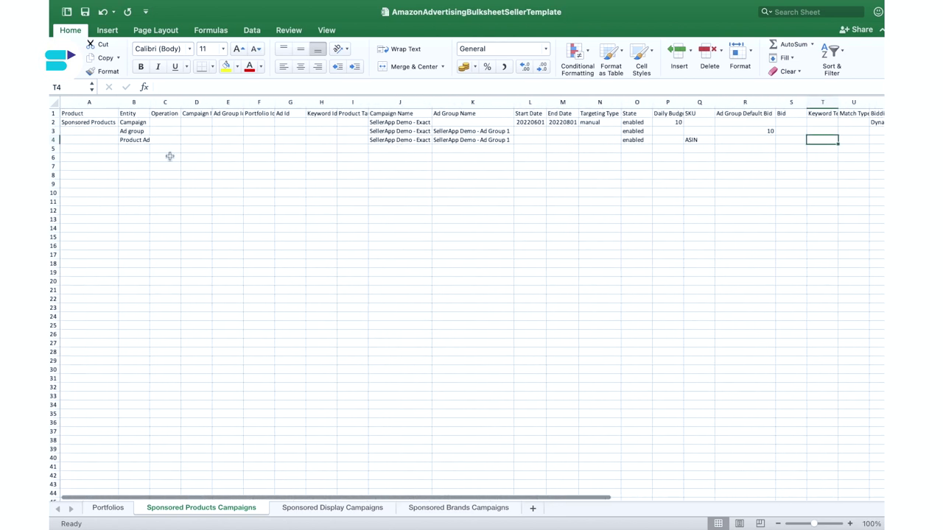
Step: Start row 5 as a Keyword entity and paste the campaign name into J5
left_click(137, 149)
type("Ke")
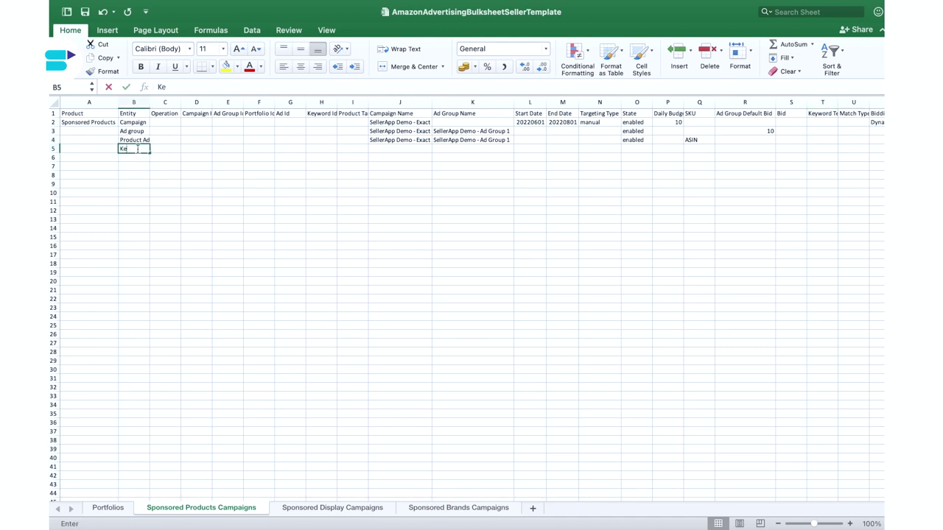
type("yword")
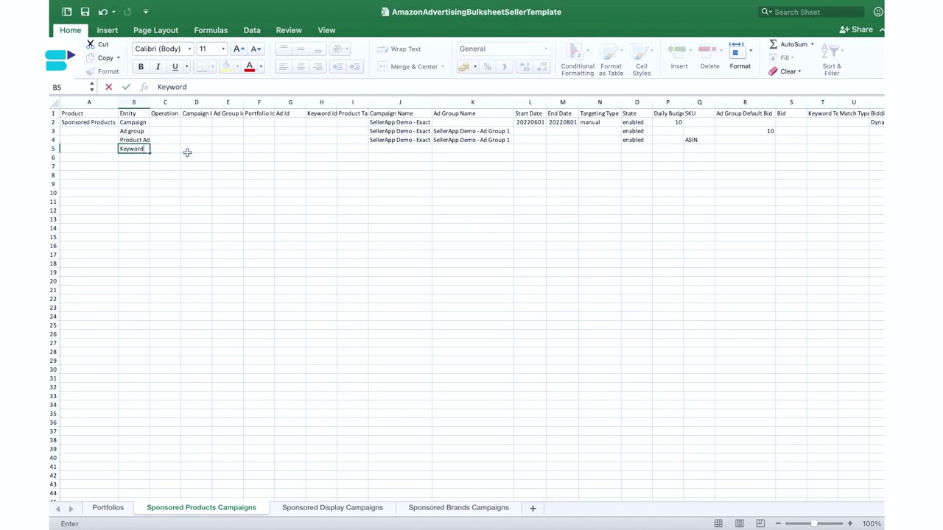
left_click(167, 151)
left_click(392, 150)
type("SellerApp Demo - Exact")
key("F2")
Step: Paste the ad group name into K5 and set the State to enabled
left_click(472, 148)
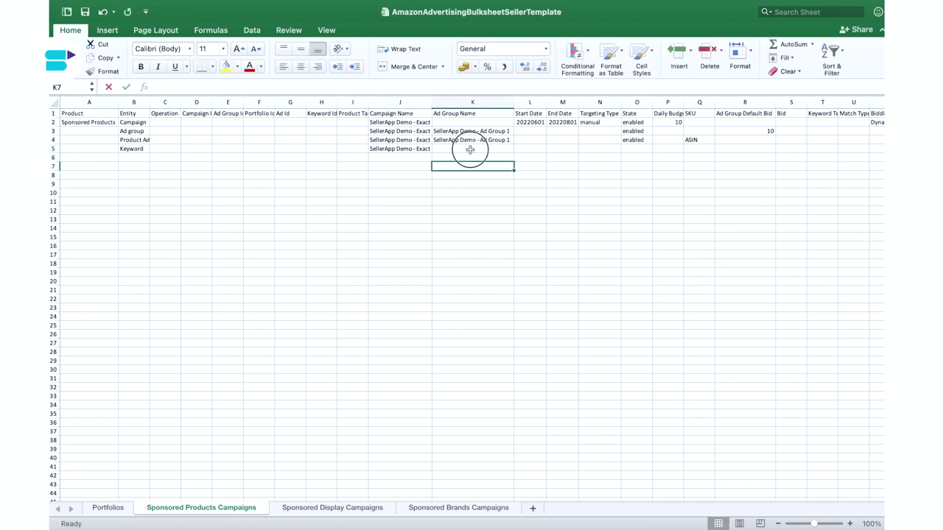
type("SellerApp Demo - Ad Group 1")
left_click(530, 163)
scroll(530, 164, "right", 1)
left_click(601, 150)
type("enabled")
left_click(631, 156)
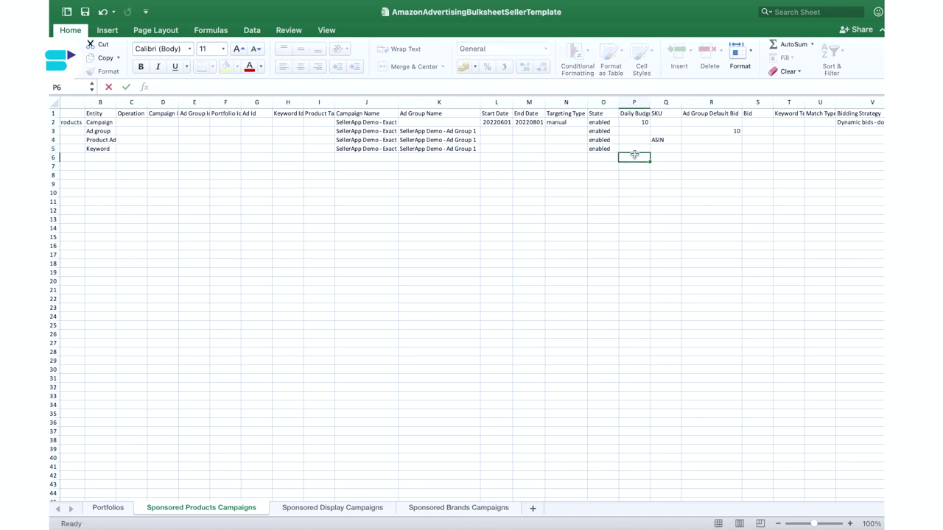
Step: Enter a keyword bid of 4
scroll(632, 154, "right", 4)
scroll(634, 155, "right", 5)
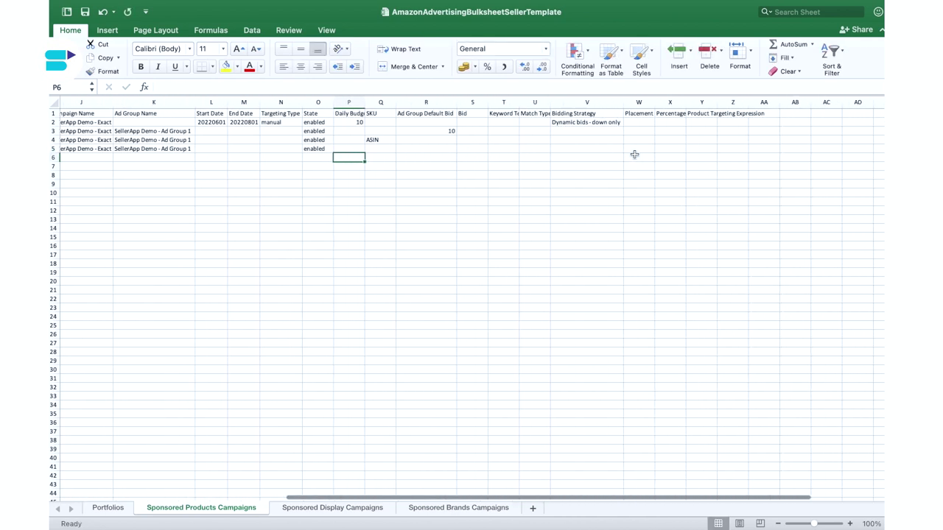
key("Right")
key("Right")
key("Right")
key("Right")
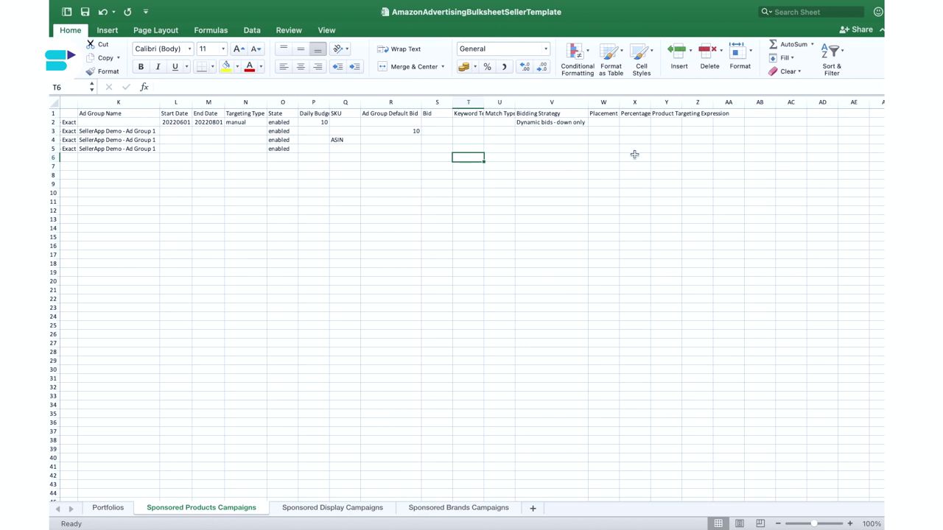
left_click(437, 156)
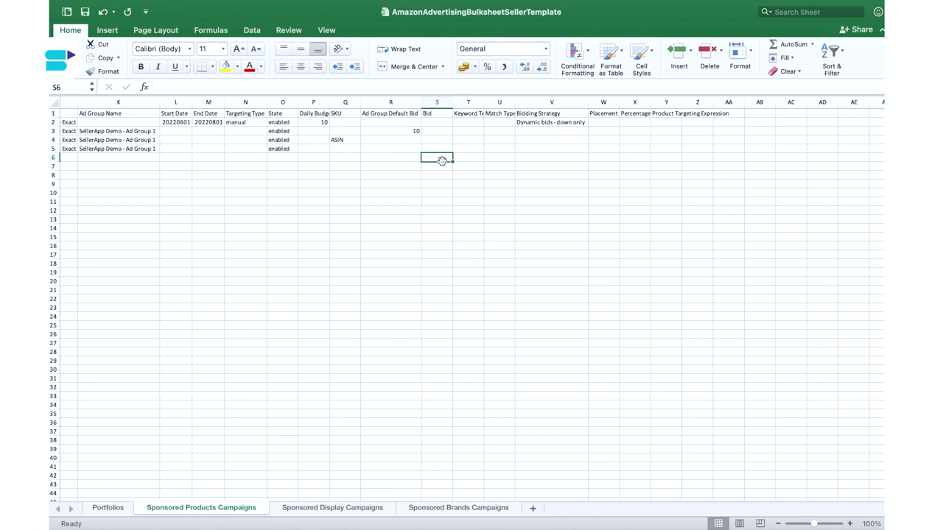
type("4")
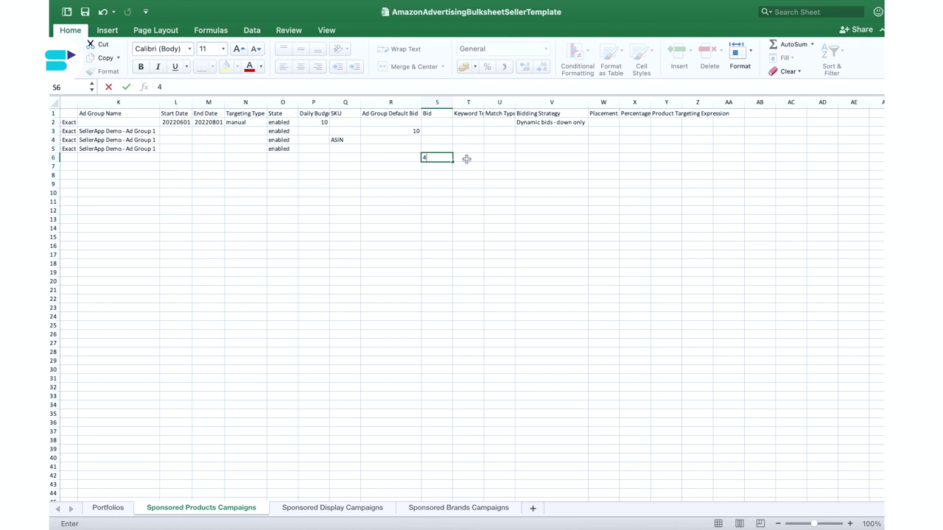
left_click(466, 157)
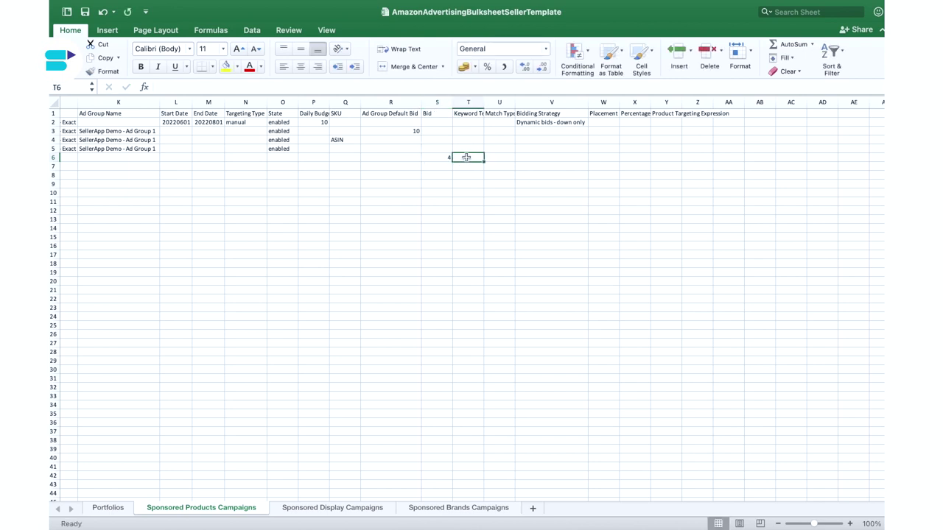
Step: Enter 'Keyword' as the keyword text and 'exact' as the match type
scroll(466, 157, "right", 2)
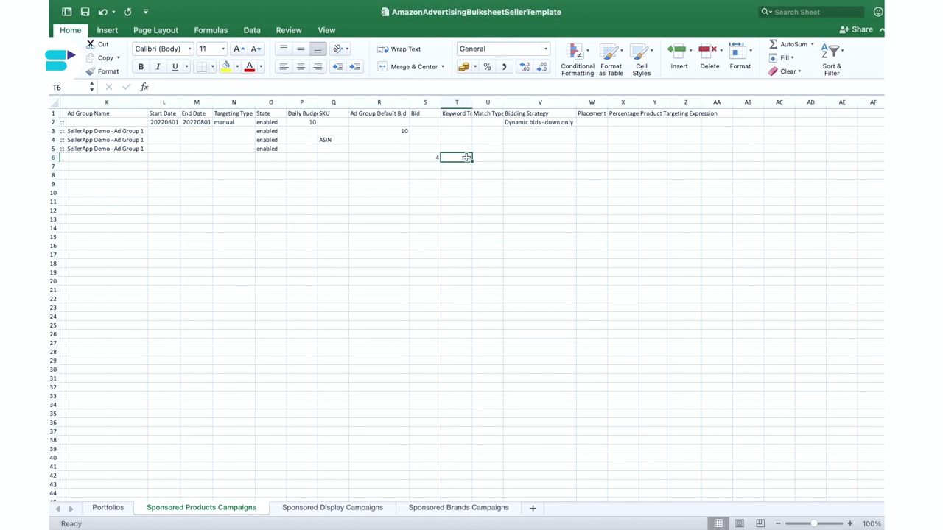
scroll(467, 157, "right", 1)
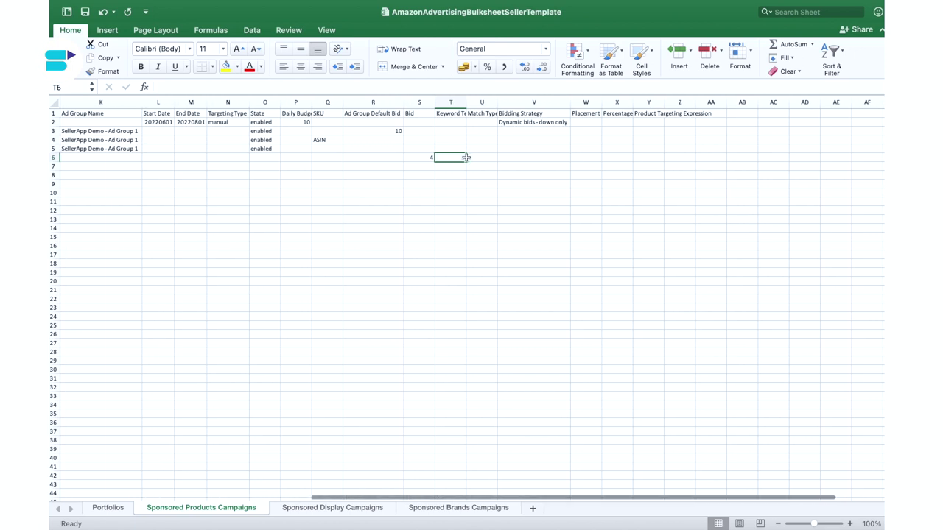
type("Keyword")
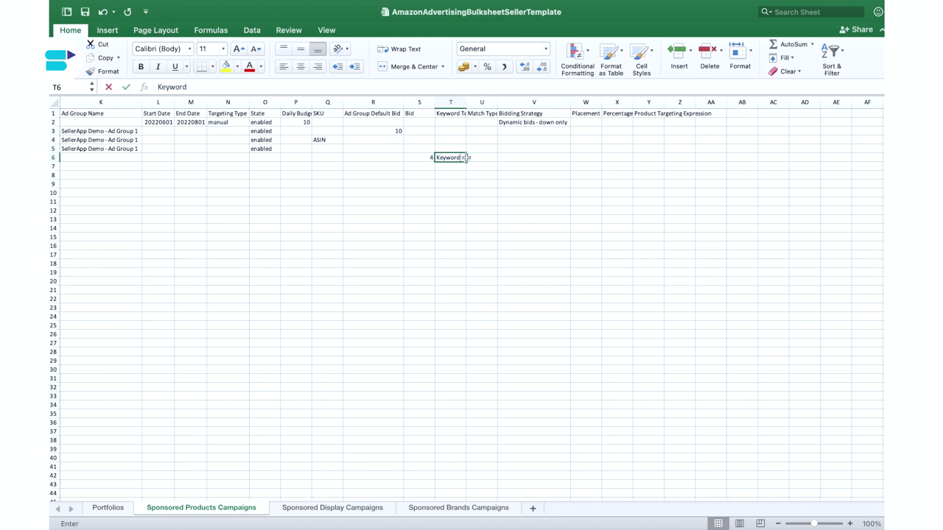
left_click(476, 159)
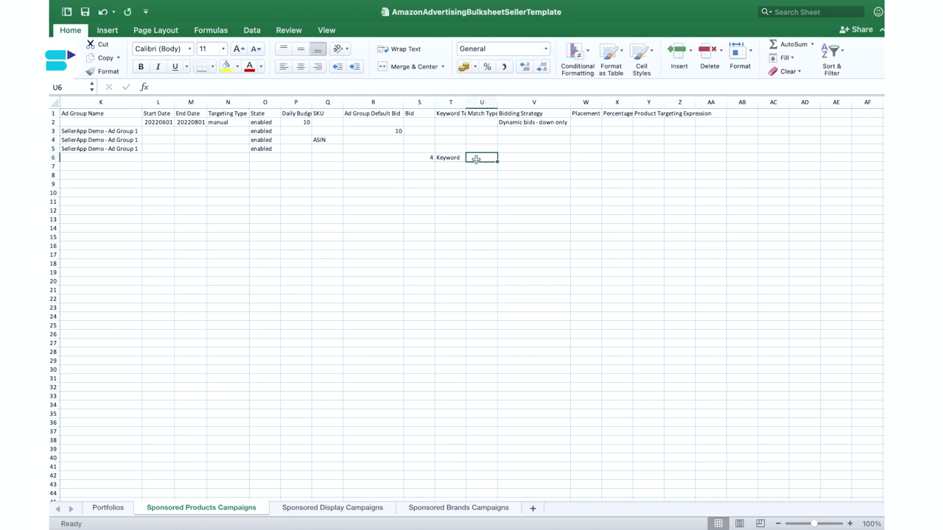
scroll(476, 159, "right", 4)
scroll(476, 160, "down", 1)
type("exact")
left_click(479, 159)
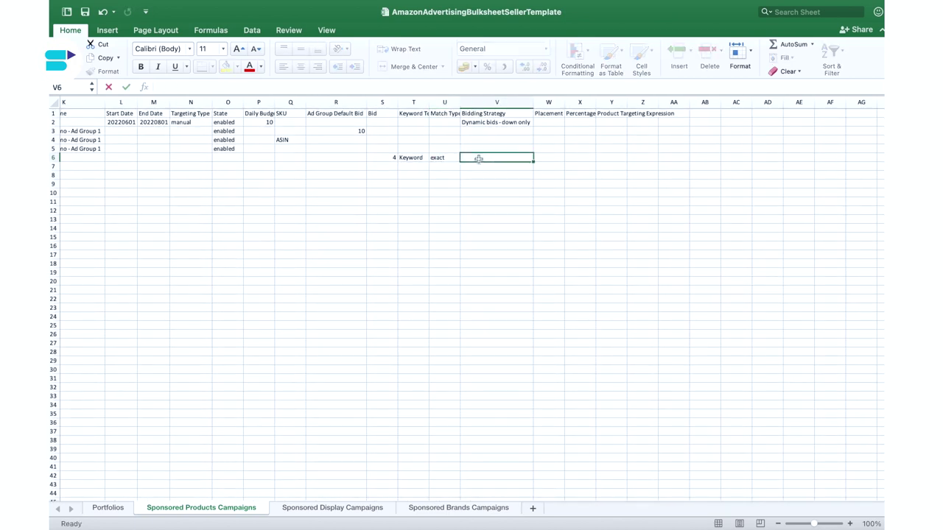
scroll(479, 158, "right", 1)
scroll(479, 158, "left", 10)
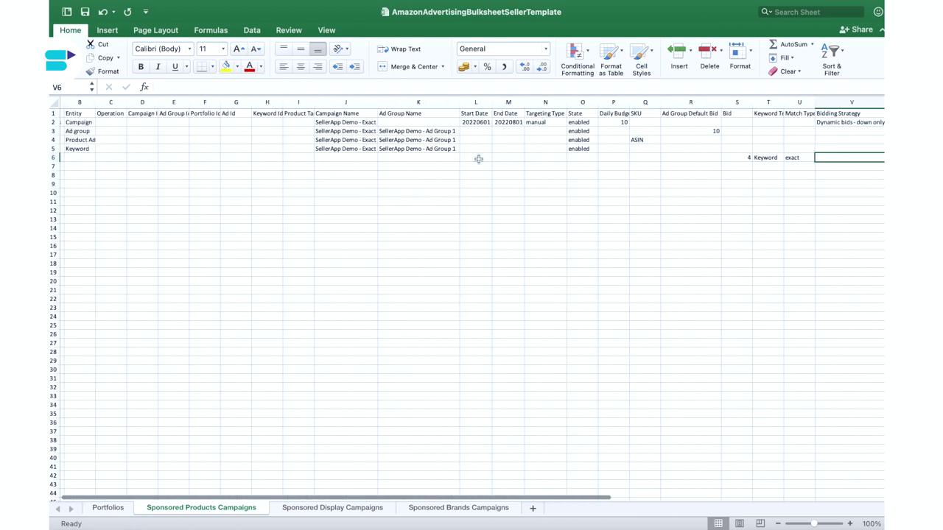
scroll(151, 166, "up", 1)
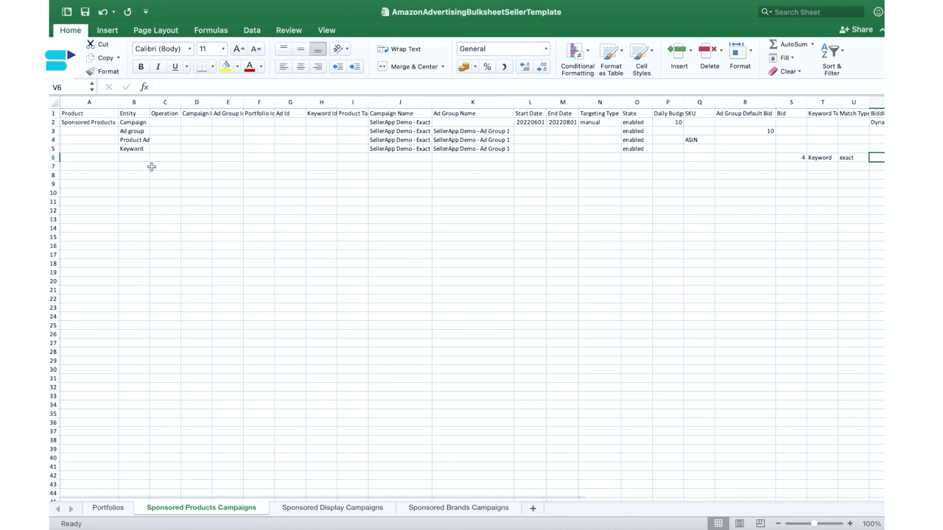
Step: Save the workbook as 'SellerApp Demo - Bulk Example' (.xlsx) in Downloads, replacing the existing file
left_click(113, 168)
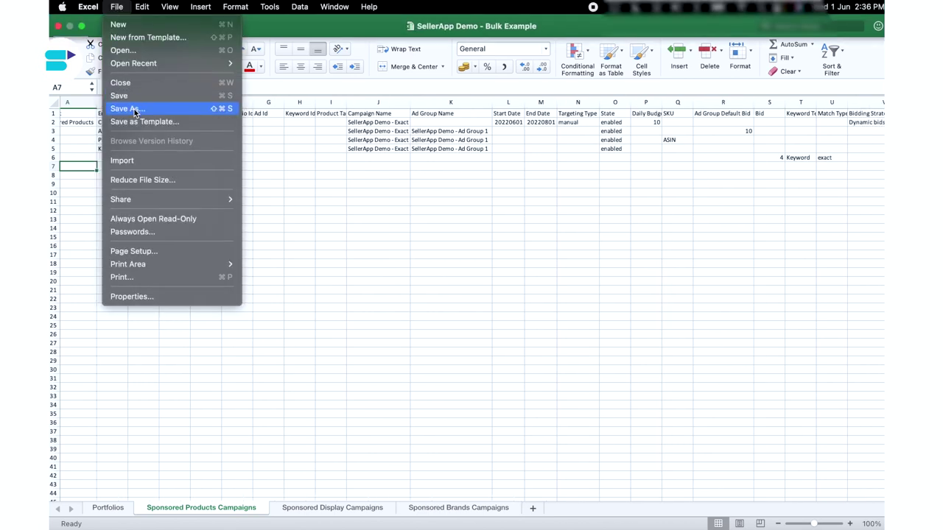
left_click(134, 109)
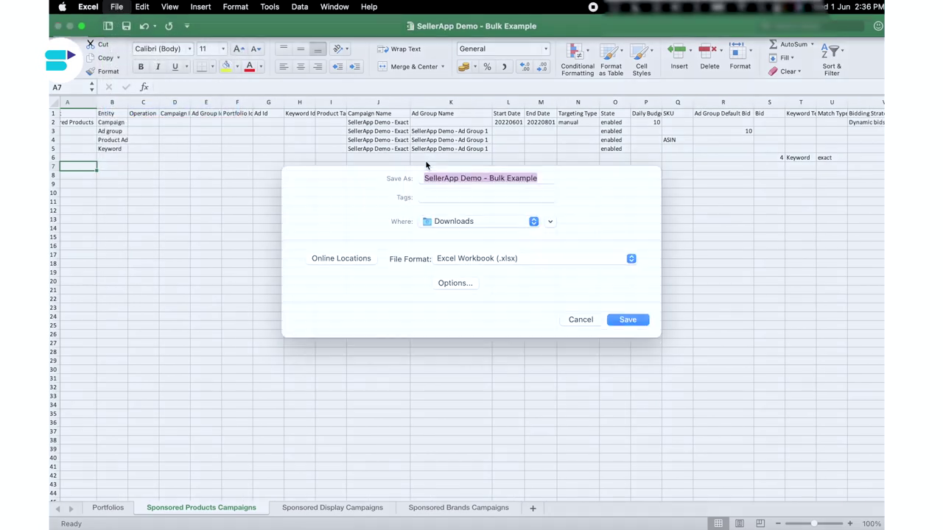
left_click(536, 193)
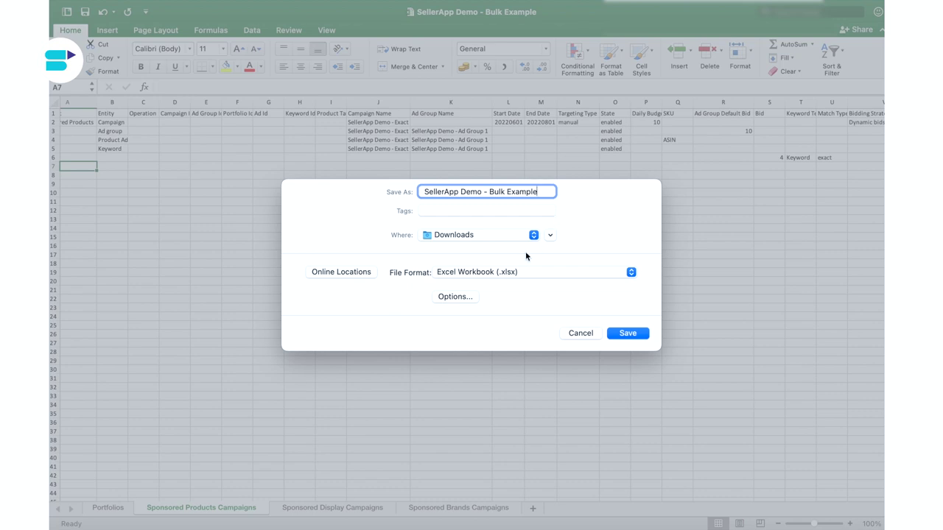
left_click(620, 333)
left_click(505, 329)
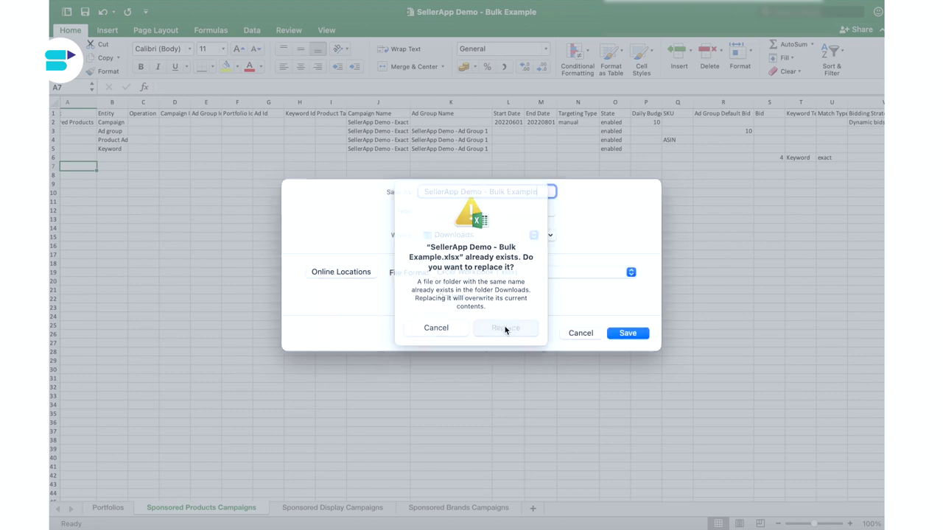
Step: Pick the saved 'SellerApp Demo - Bulk Example' workbook as the bulk file to upload
scroll(479, 233, "left", 1)
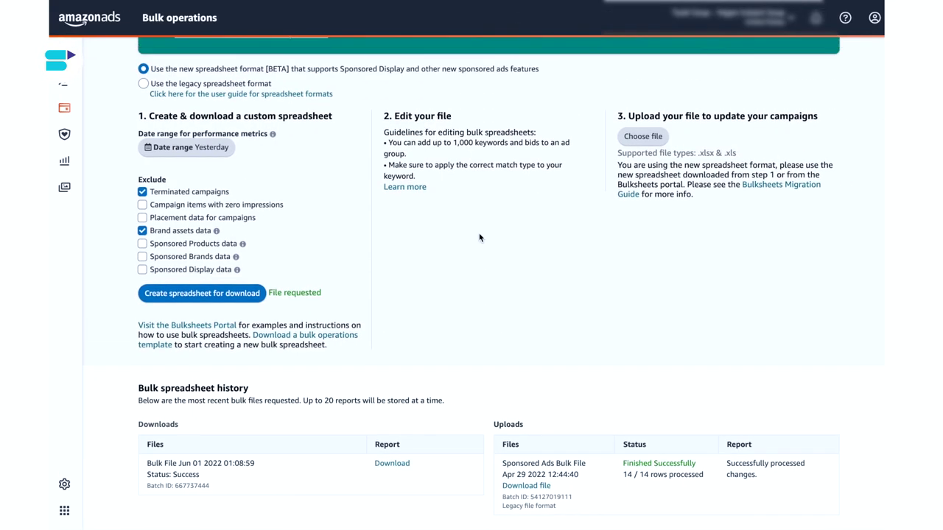
scroll(479, 237, "up", 3)
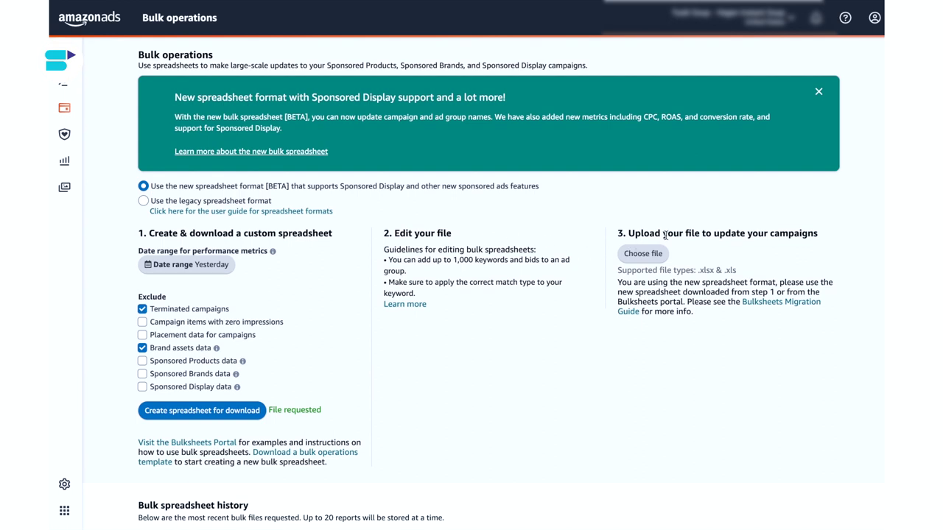
scroll(791, 247, "down", 1)
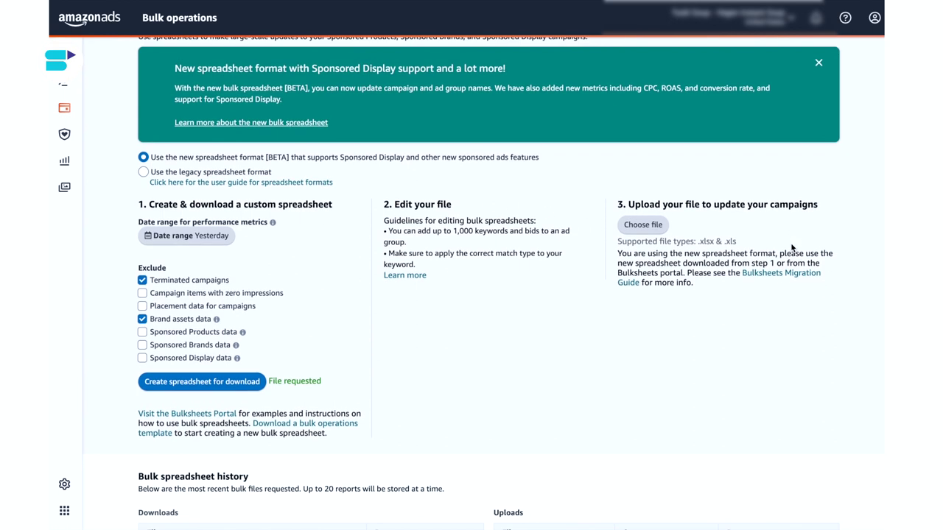
left_click(643, 225)
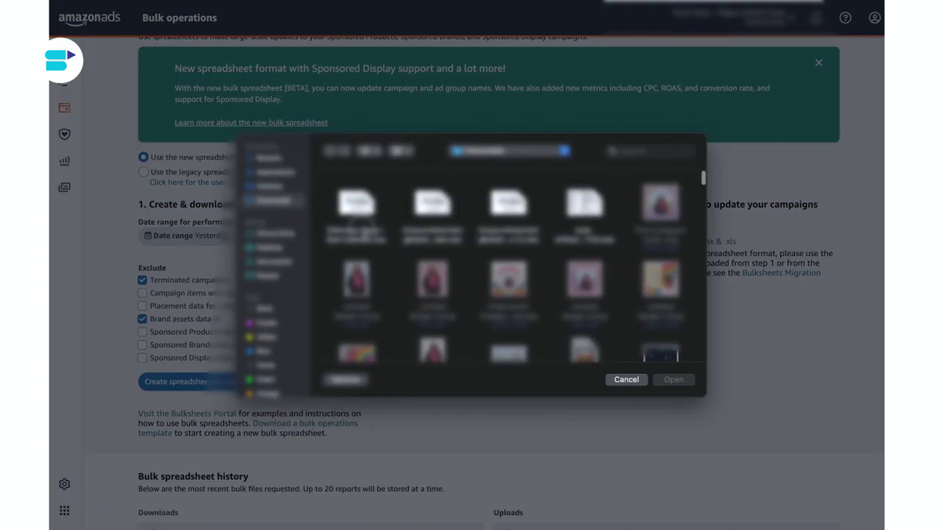
left_click(673, 380)
scroll(616, 383, "down", 5)
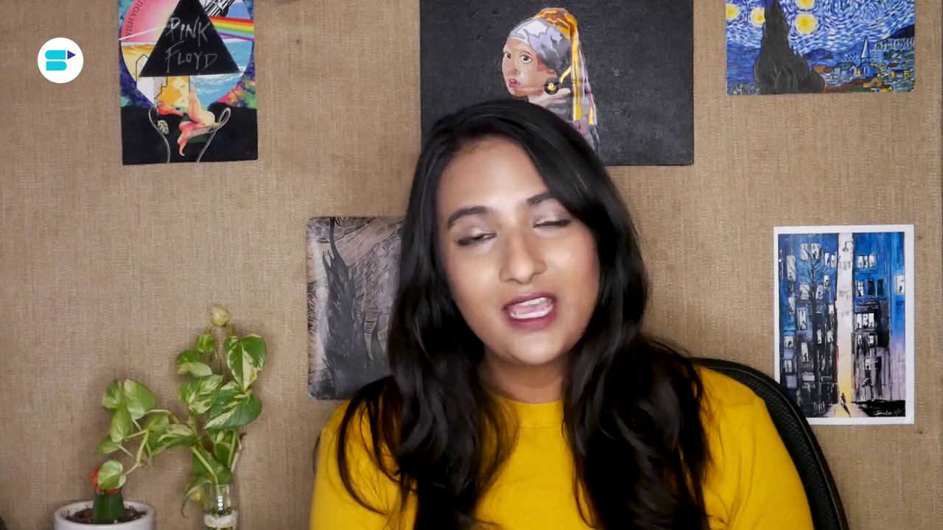